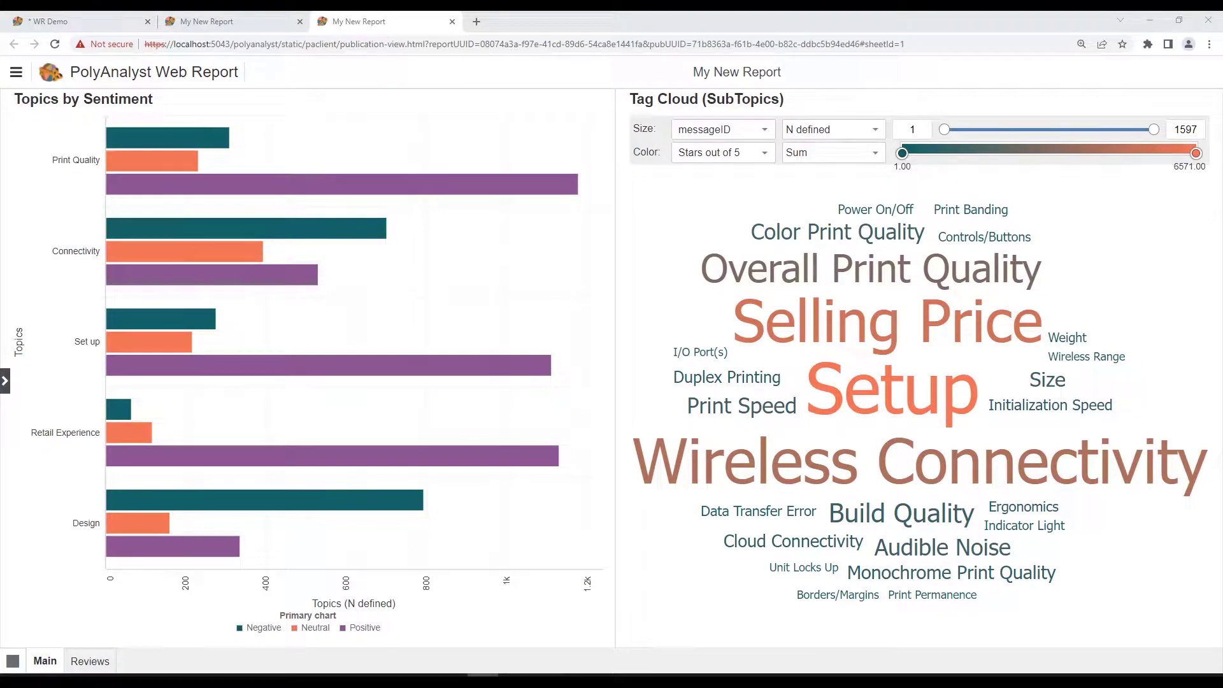
# Close the published report, return to the Main sheet in the report editor, and retitle the tag cloud component as SubTopics
pyautogui.click(451, 22)
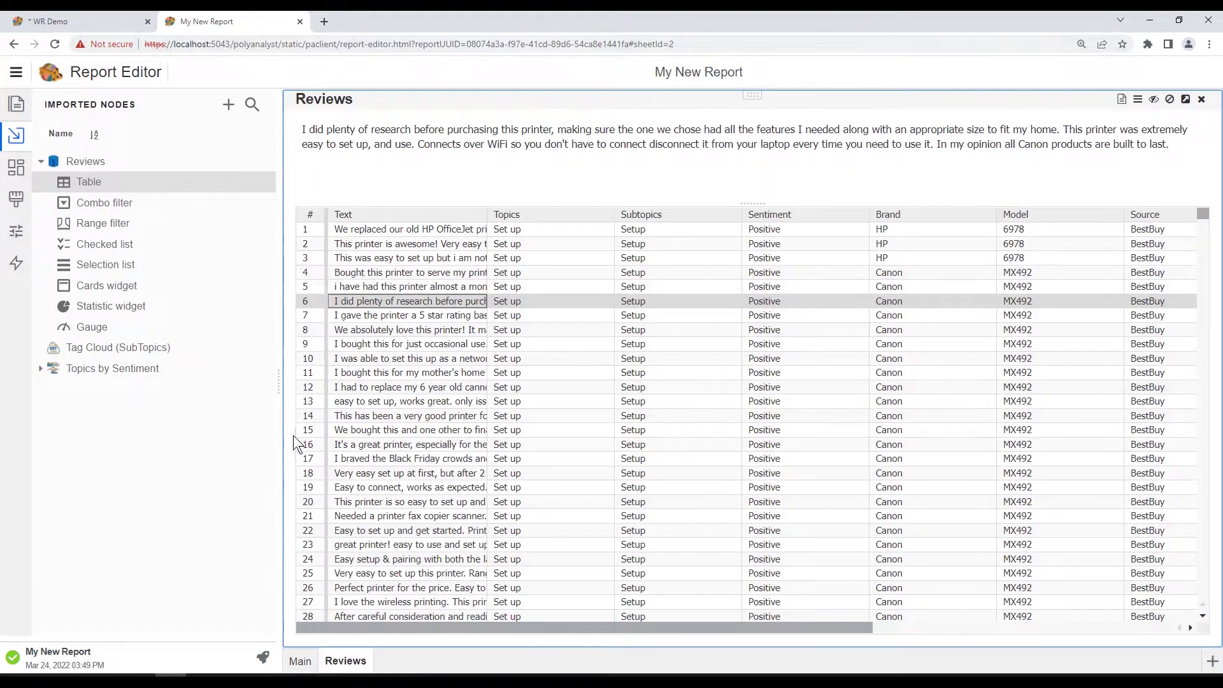
pyautogui.click(300, 661)
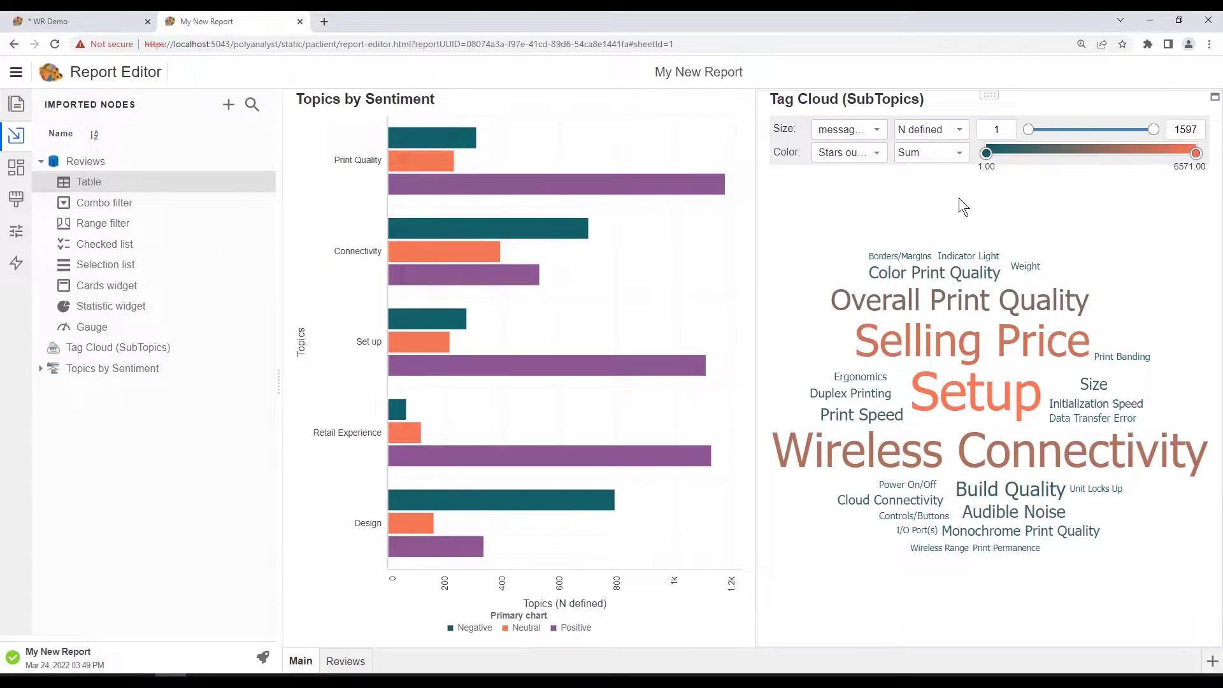
pyautogui.tripleClick(882, 98)
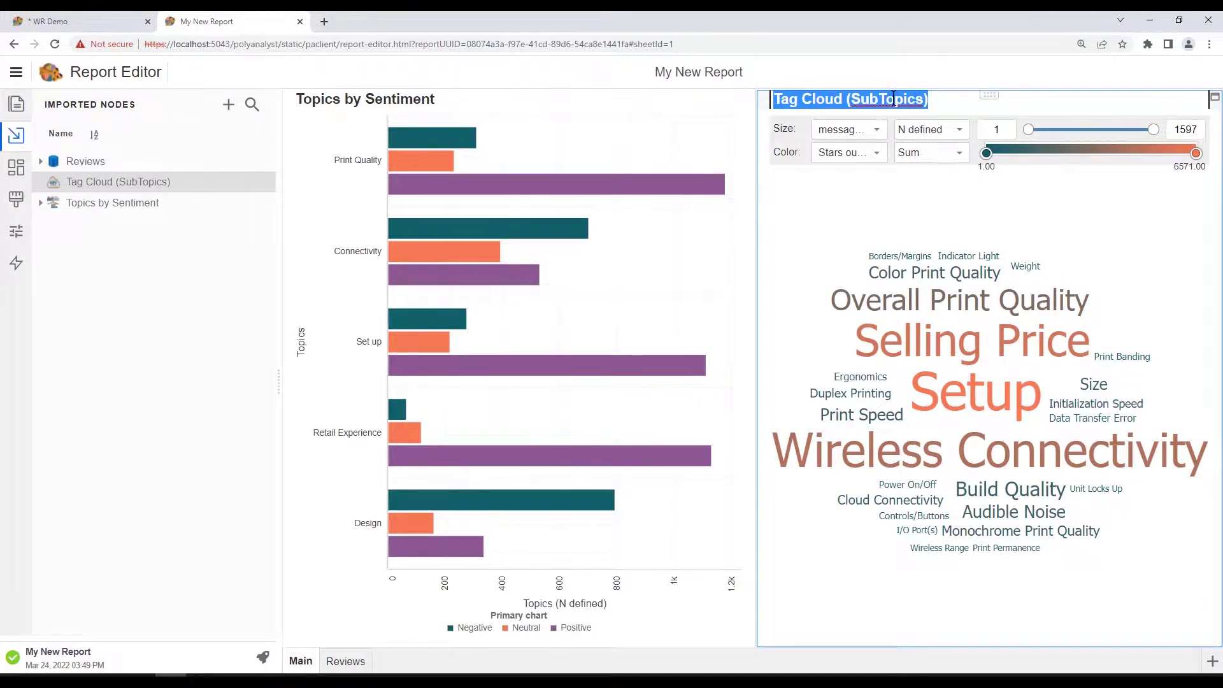
pyautogui.click(853, 98)
pyautogui.press('BackSpace')
pyautogui.press('BackSpace')
pyautogui.press('BackSpace')
pyautogui.press('BackSpace')
pyautogui.press('BackSpace')
pyautogui.press('BackSpace')
pyautogui.press('BackSpace')
pyautogui.press('BackSpace')
pyautogui.press('BackSpace')
pyautogui.press('BackSpace')
pyautogui.press('BackSpace')
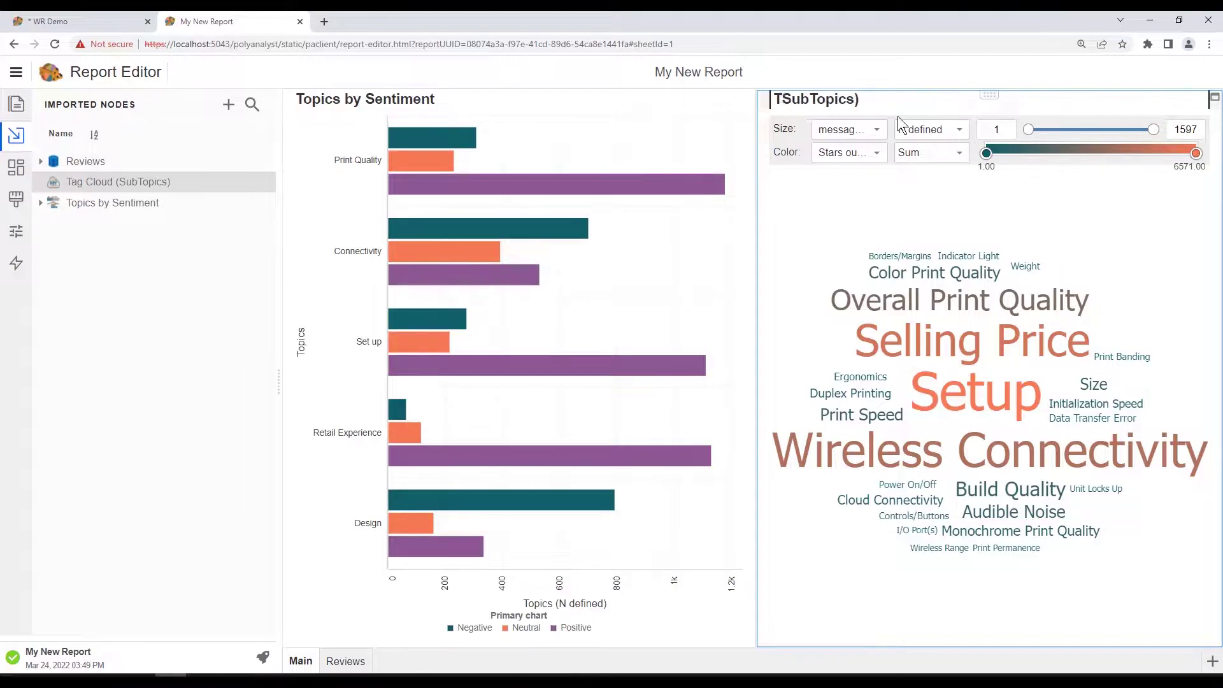
pyautogui.press('End')
pyautogui.press('BackSpace')
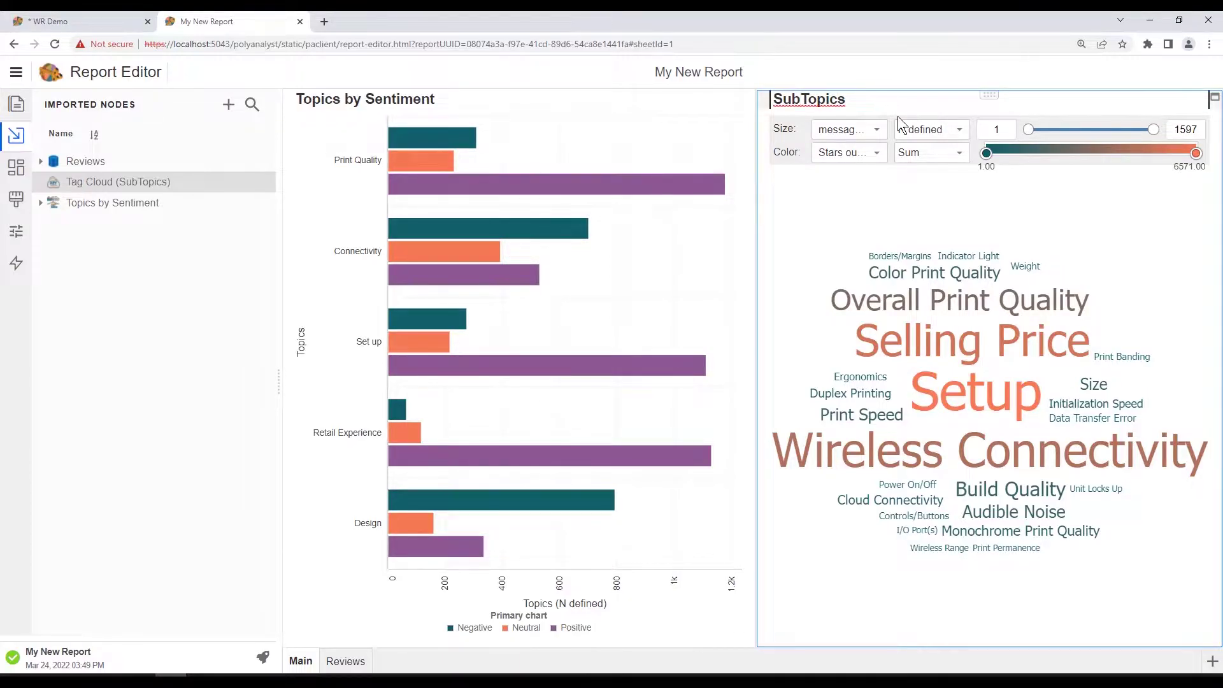
pyautogui.press('Return')
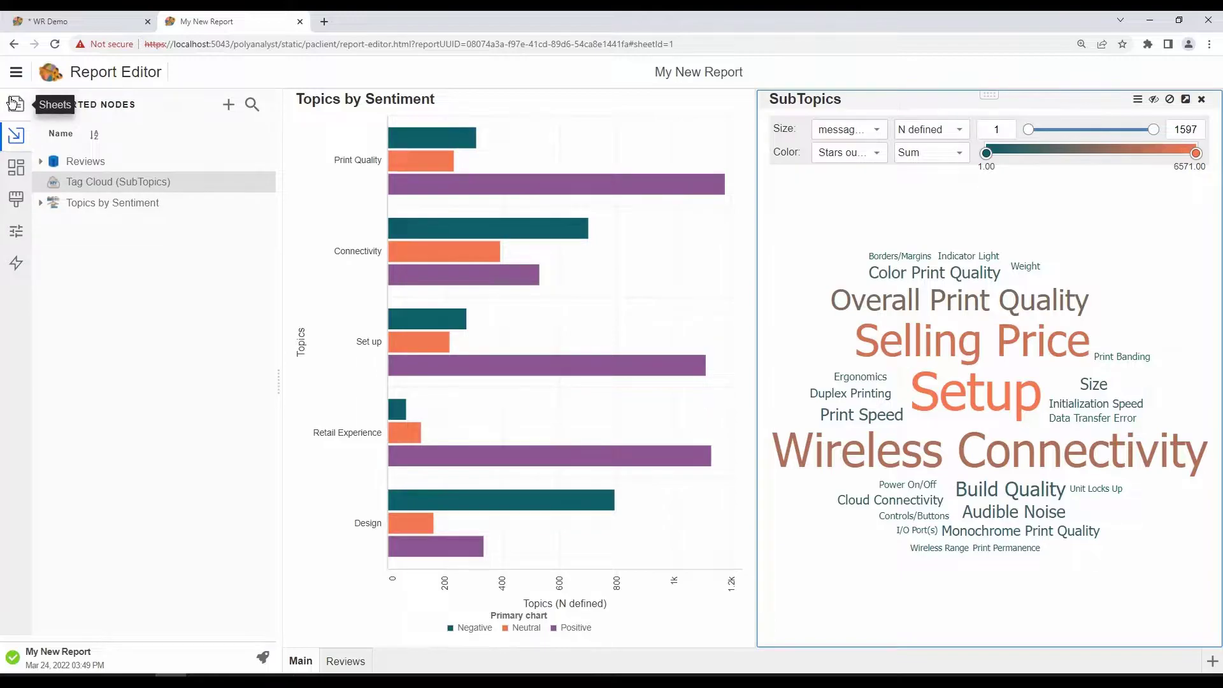
# Change the tag cloud's title to Sub-Topics in its component properties
pyautogui.click(16, 232)
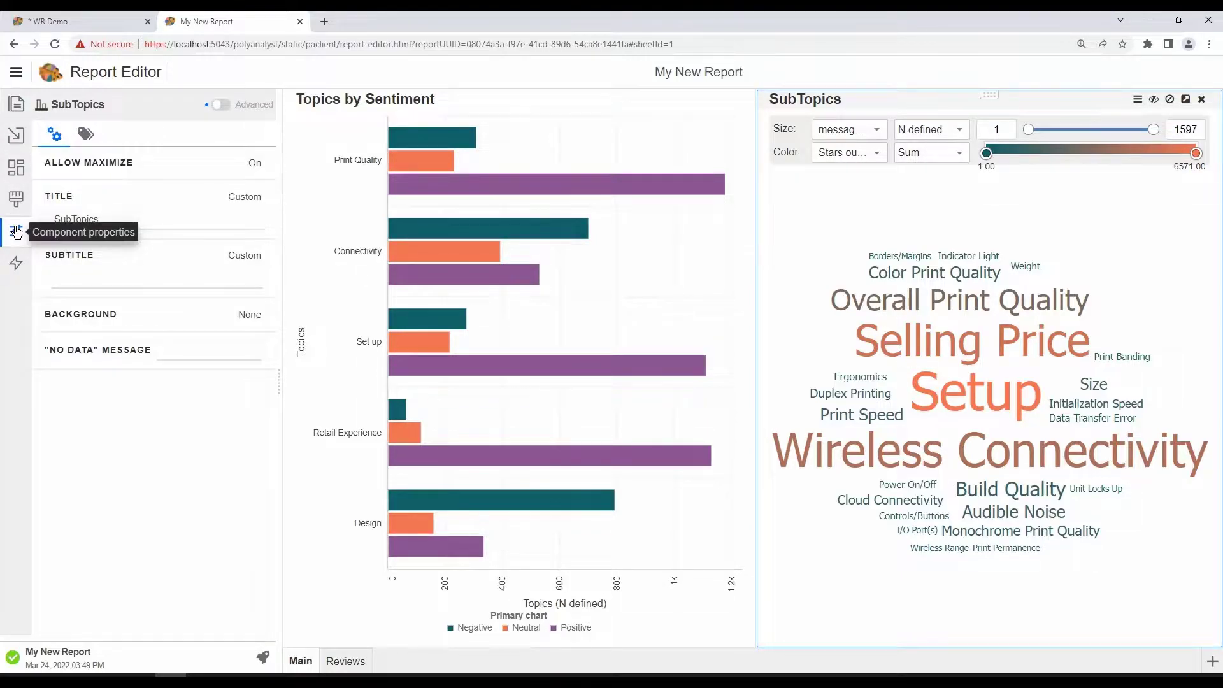
pyautogui.click(71, 219)
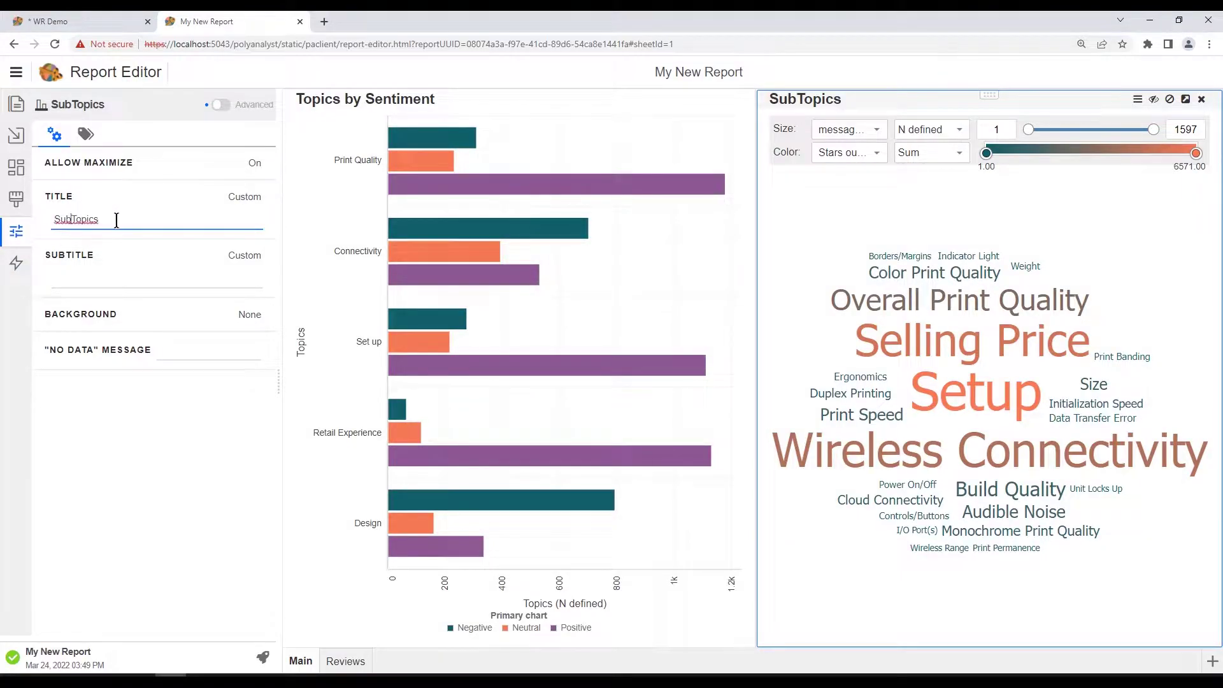
pyautogui.write('-')
pyautogui.click(306, 198)
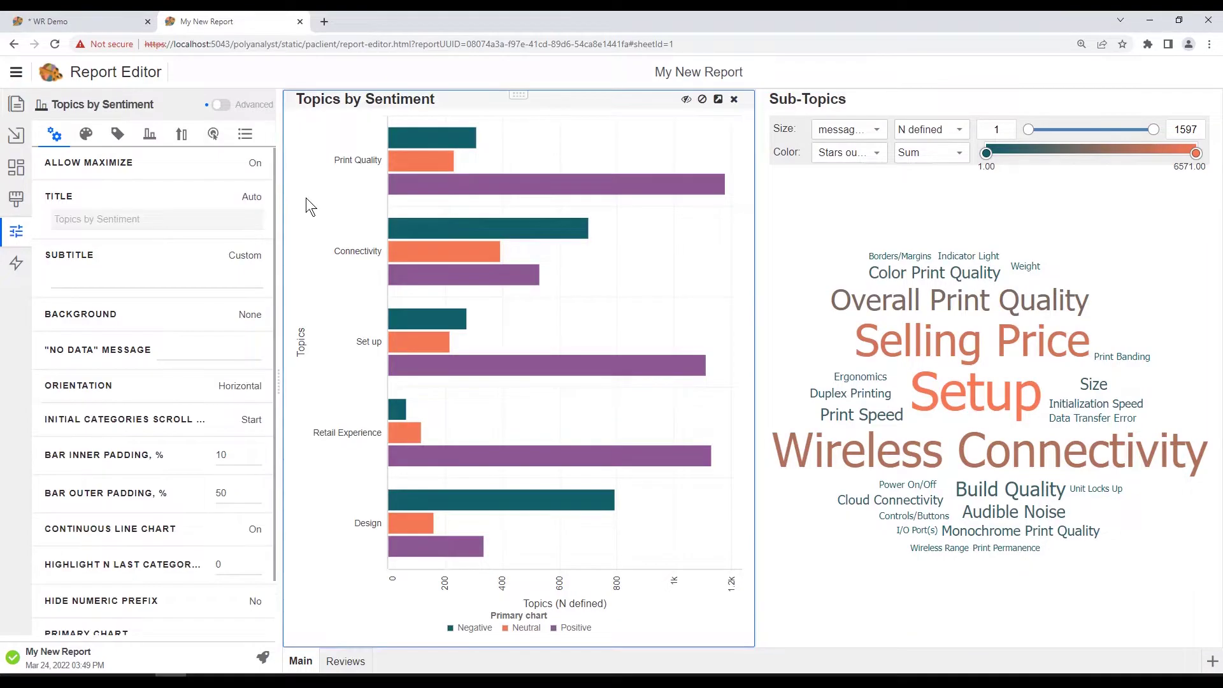
# Hide the size and color toolbar of the Sub-Topics tag cloud and show it again
pyautogui.click(901, 106)
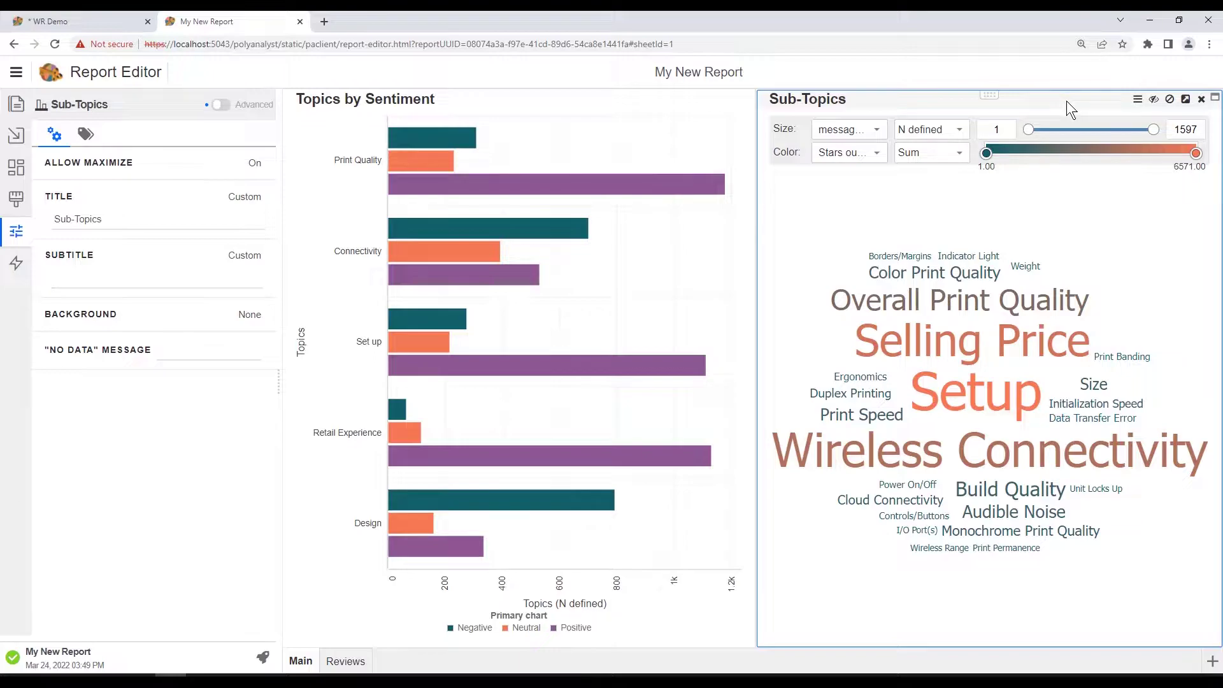
pyautogui.click(1138, 101)
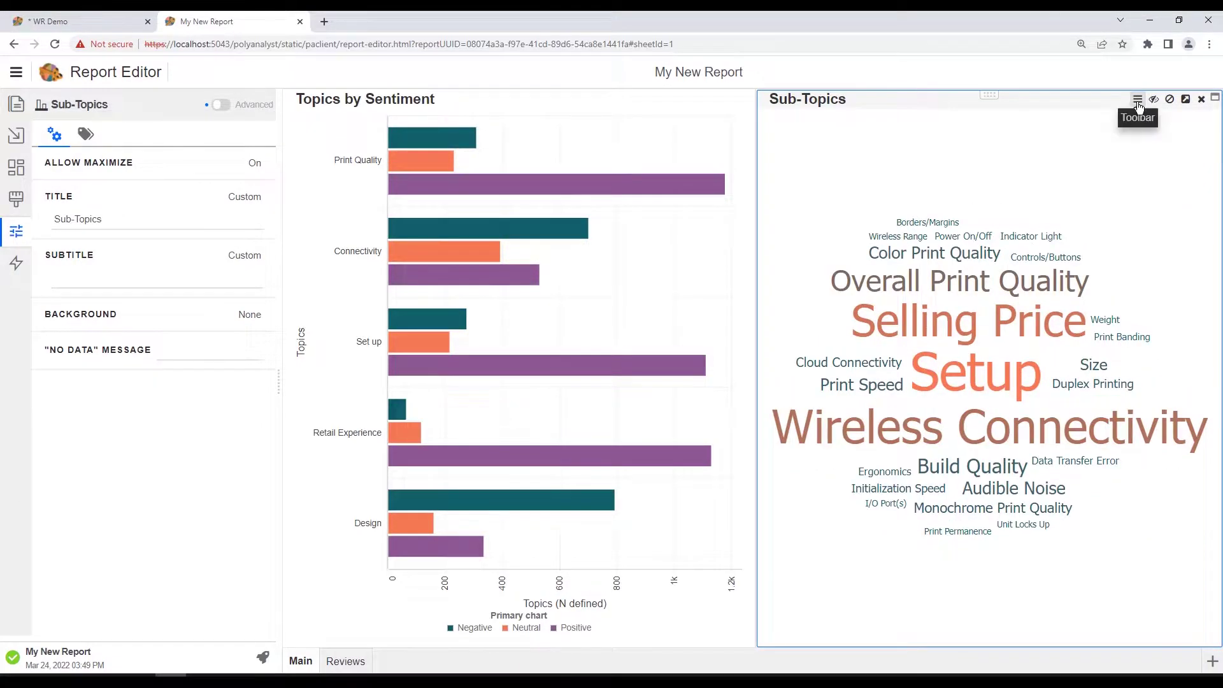
pyautogui.click(1138, 101)
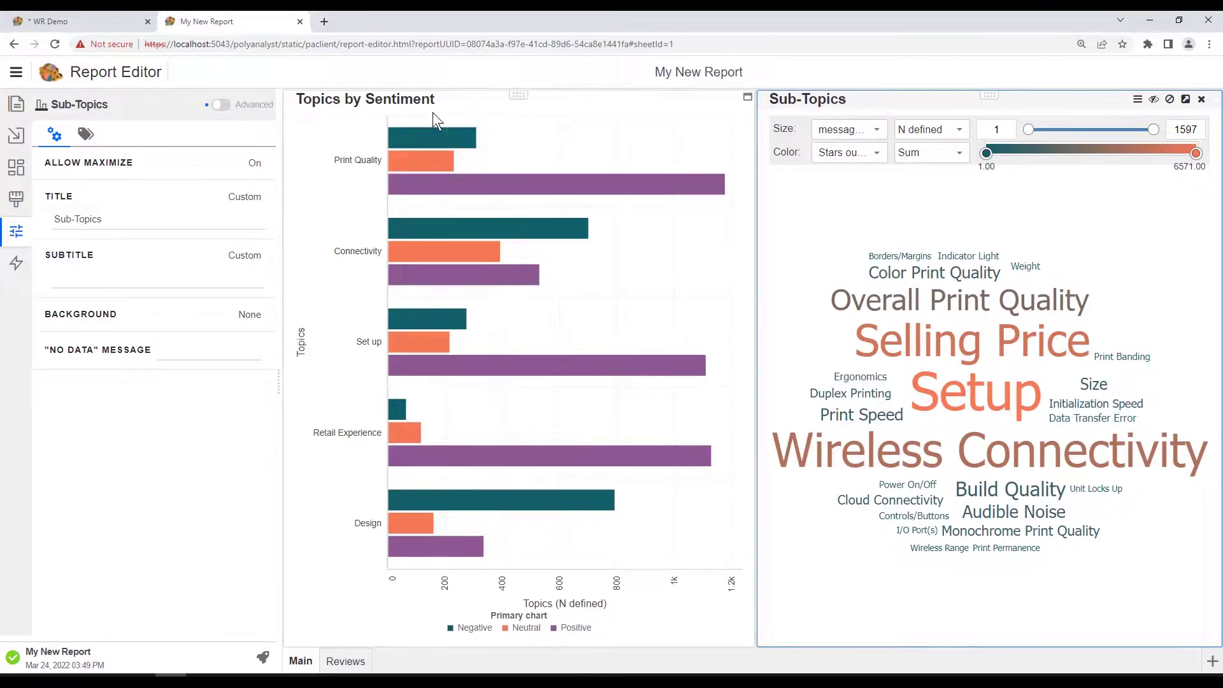
# Try a solid #839aa3 background on the Sub-Topics tag cloud and reset the background to None
pyautogui.click(59, 272)
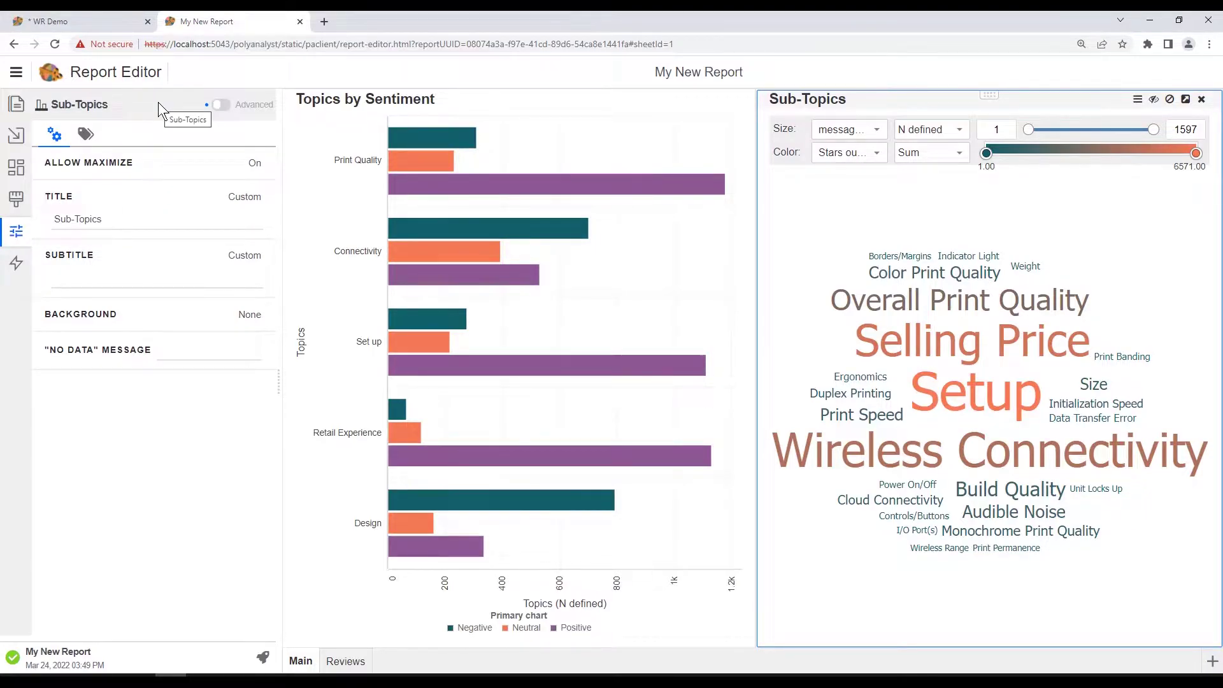
pyautogui.click(116, 222)
pyautogui.click(250, 315)
pyautogui.click(188, 355)
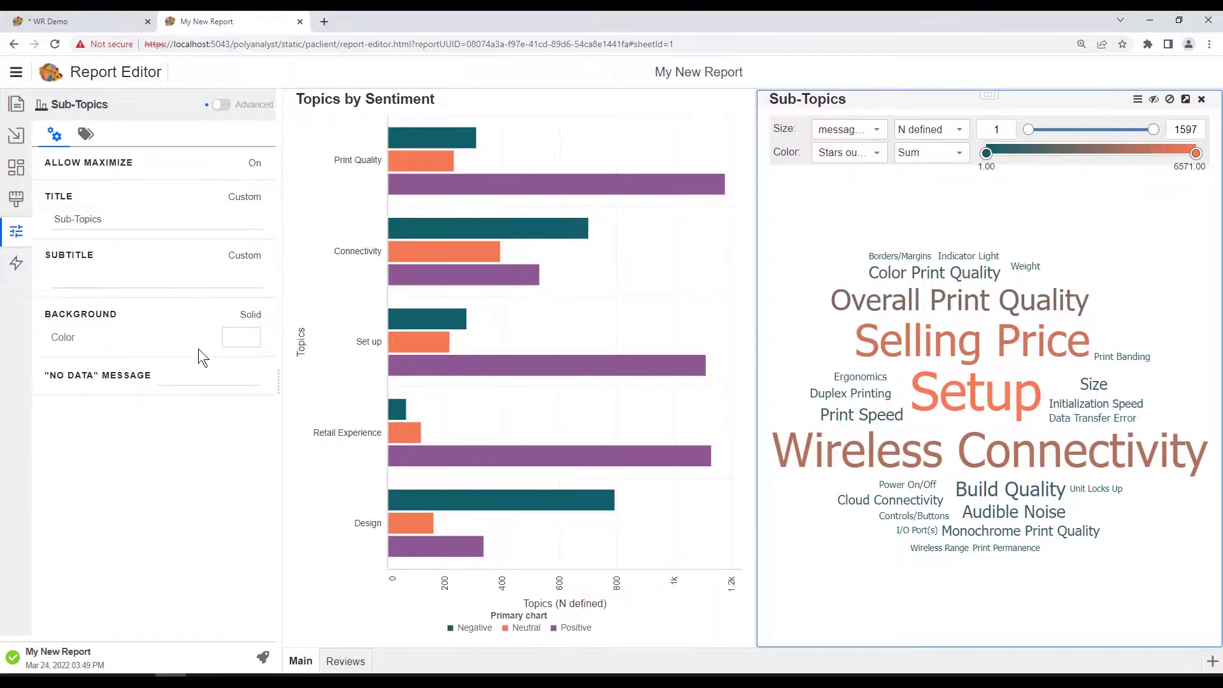
pyautogui.click(245, 338)
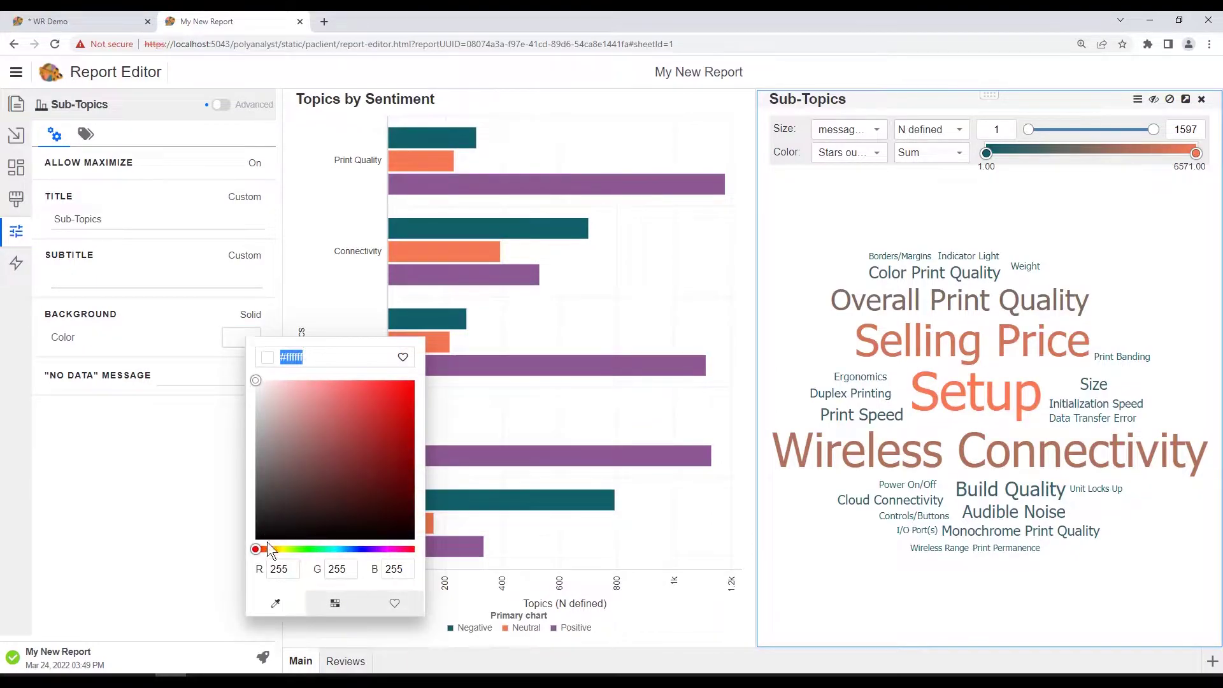
pyautogui.click(333, 603)
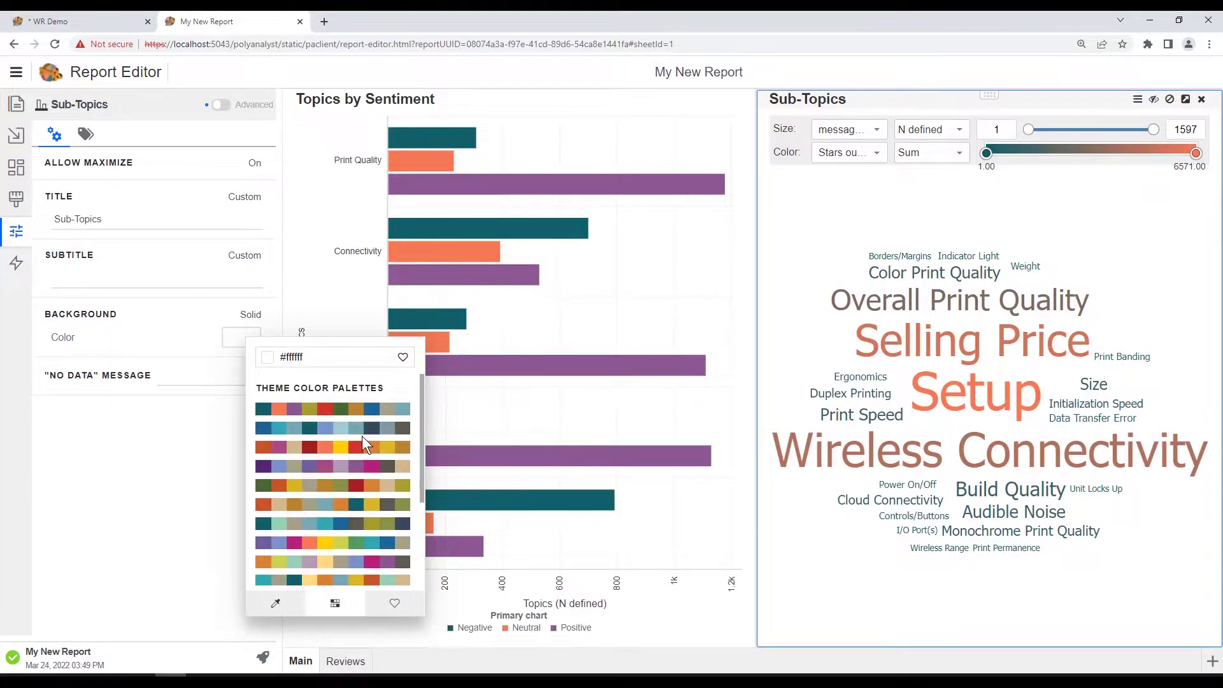
pyautogui.click(387, 427)
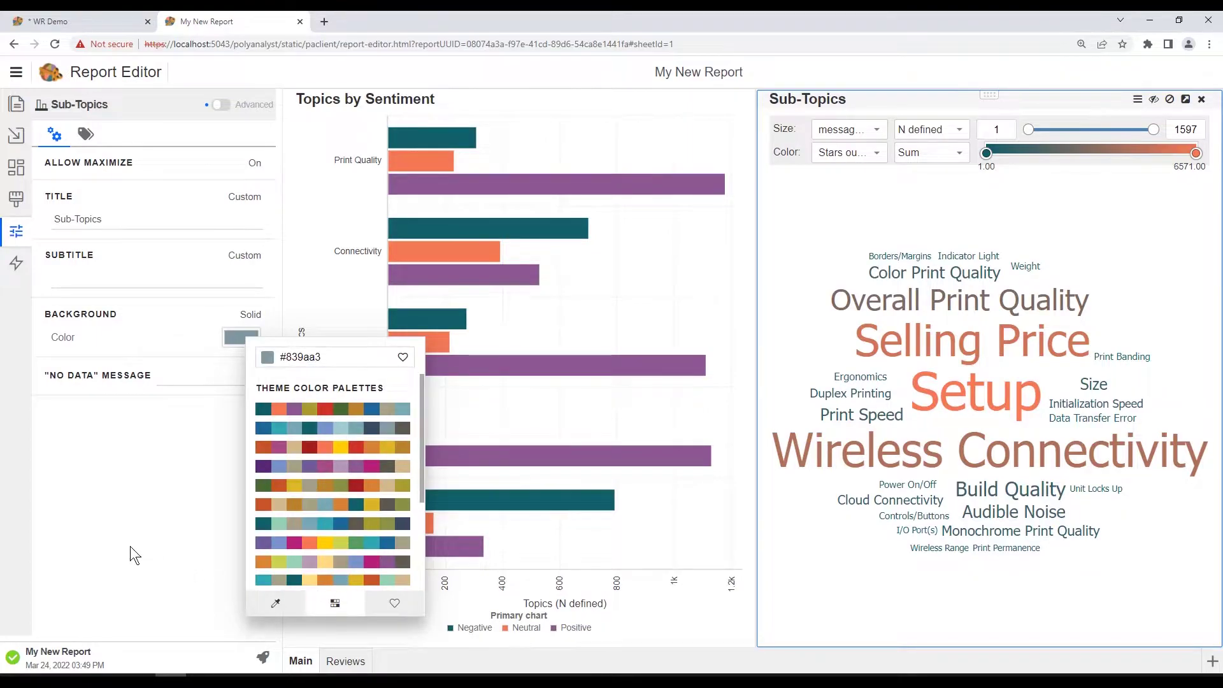
pyautogui.click(130, 546)
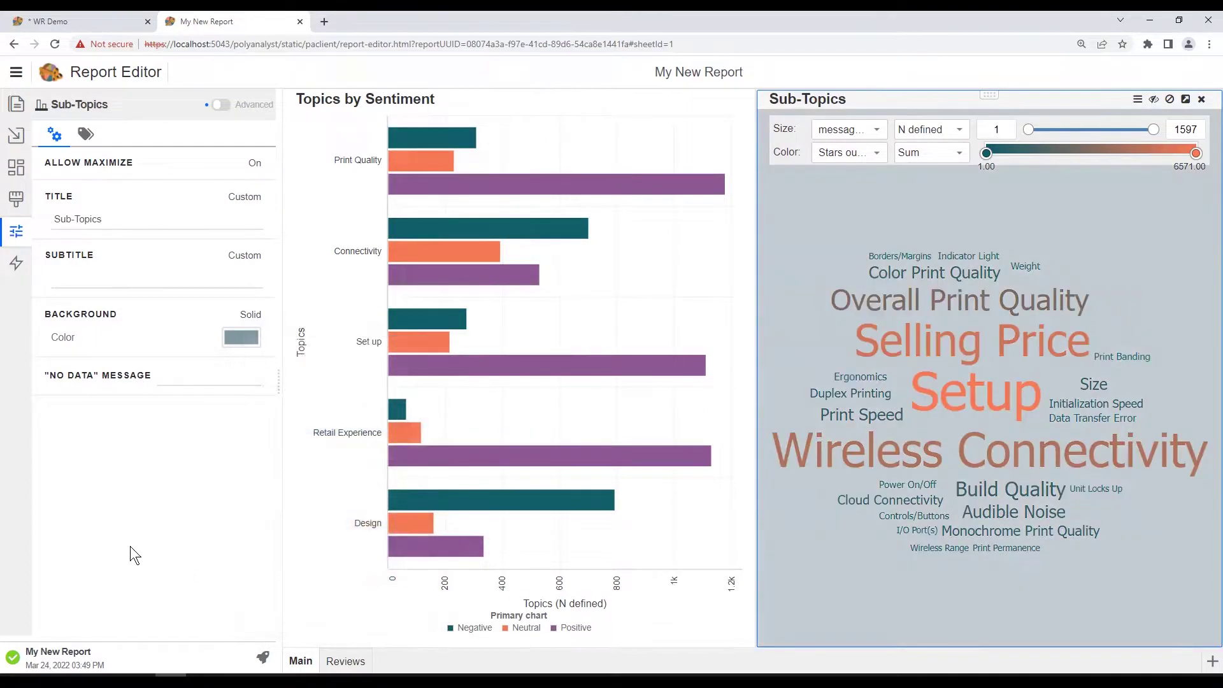
pyautogui.click(250, 316)
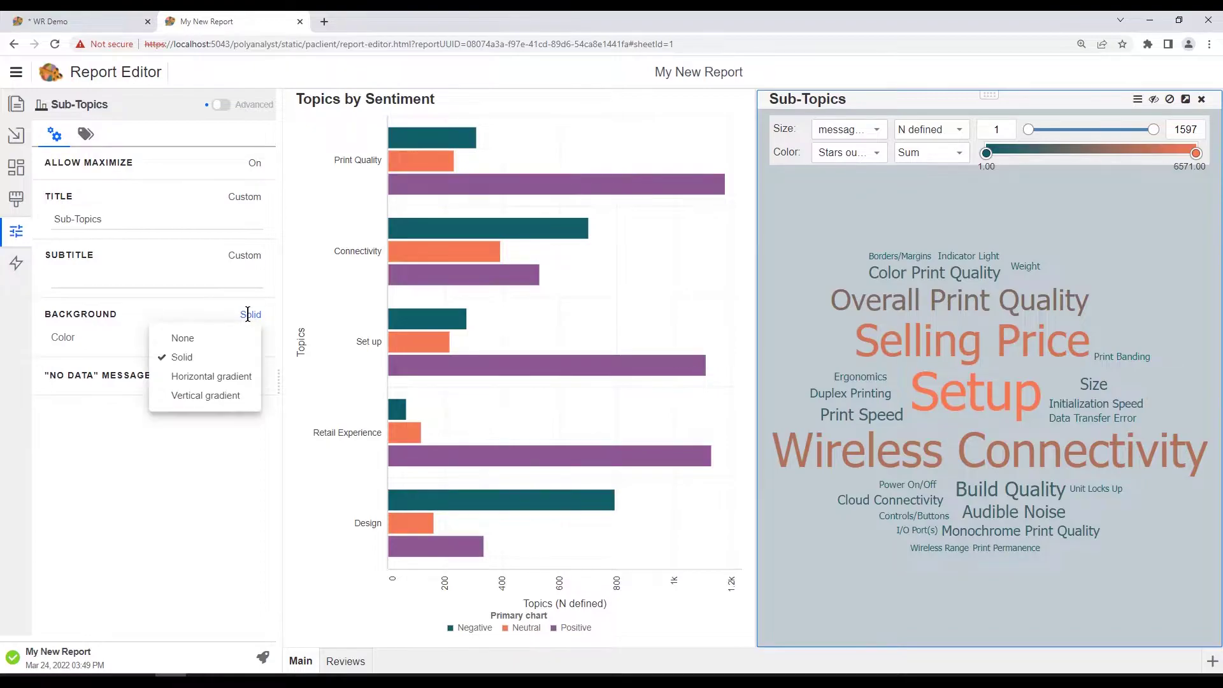
pyautogui.click(188, 335)
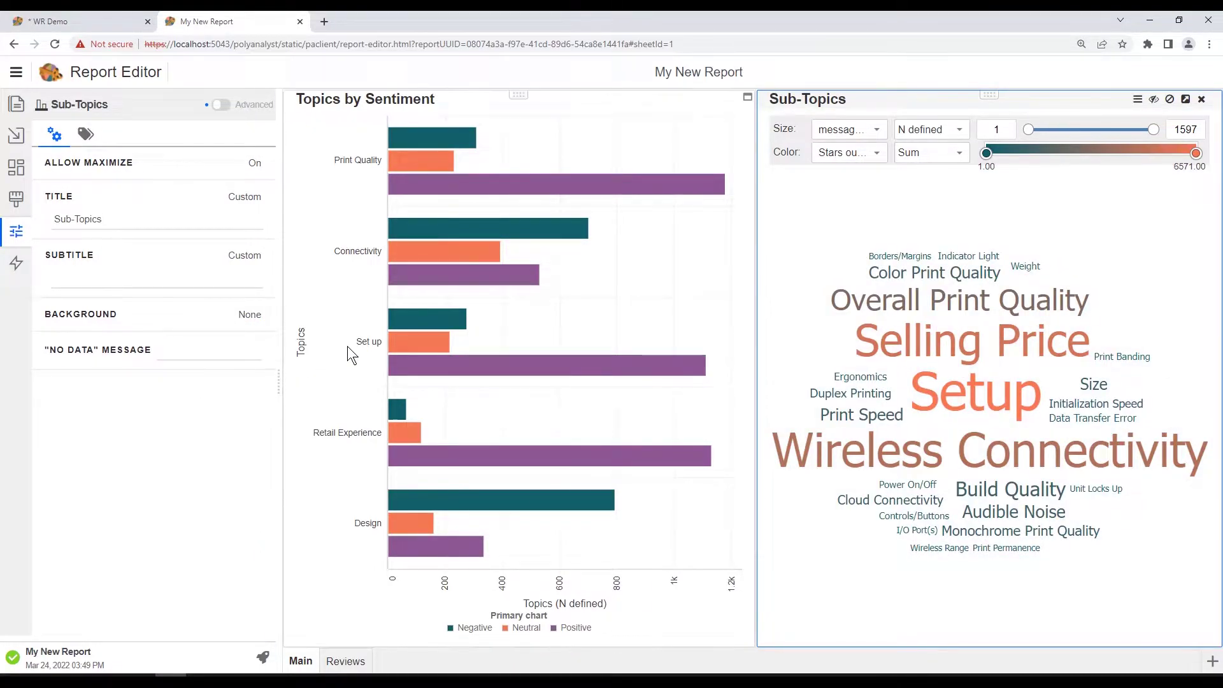
# Try the Vertical orientation on the Topics by Sentiment chart and return it to Horizontal
pyautogui.click(660, 103)
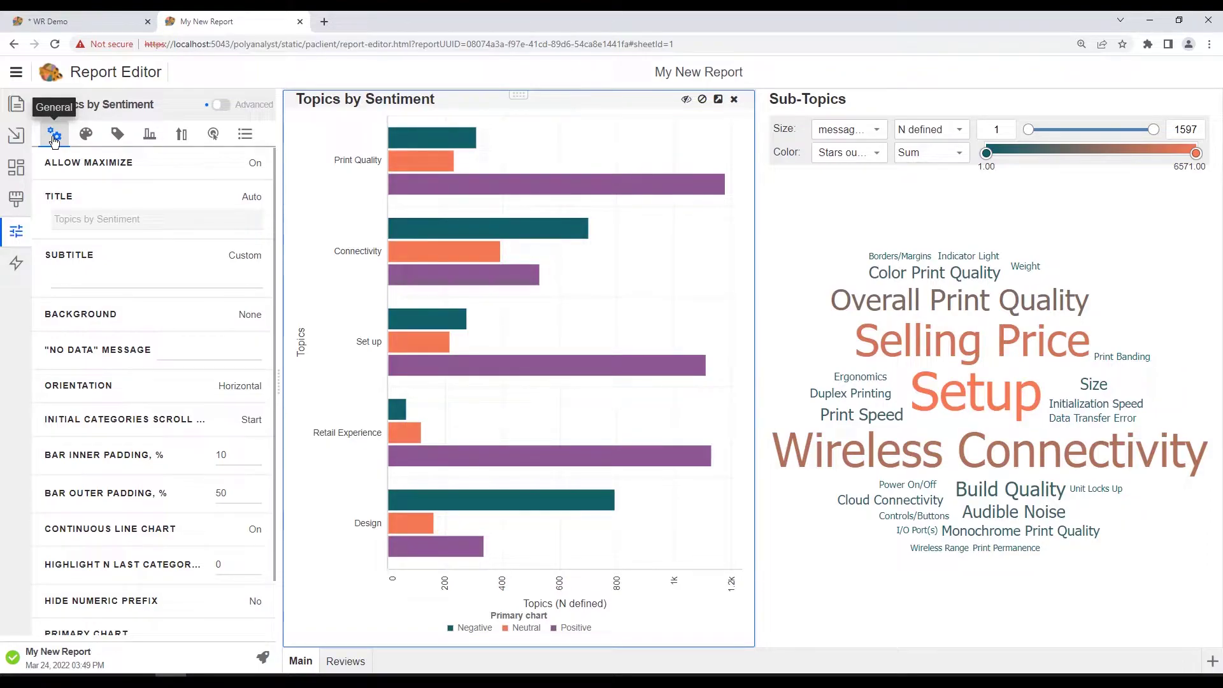
pyautogui.scroll(-1, 155, 307)
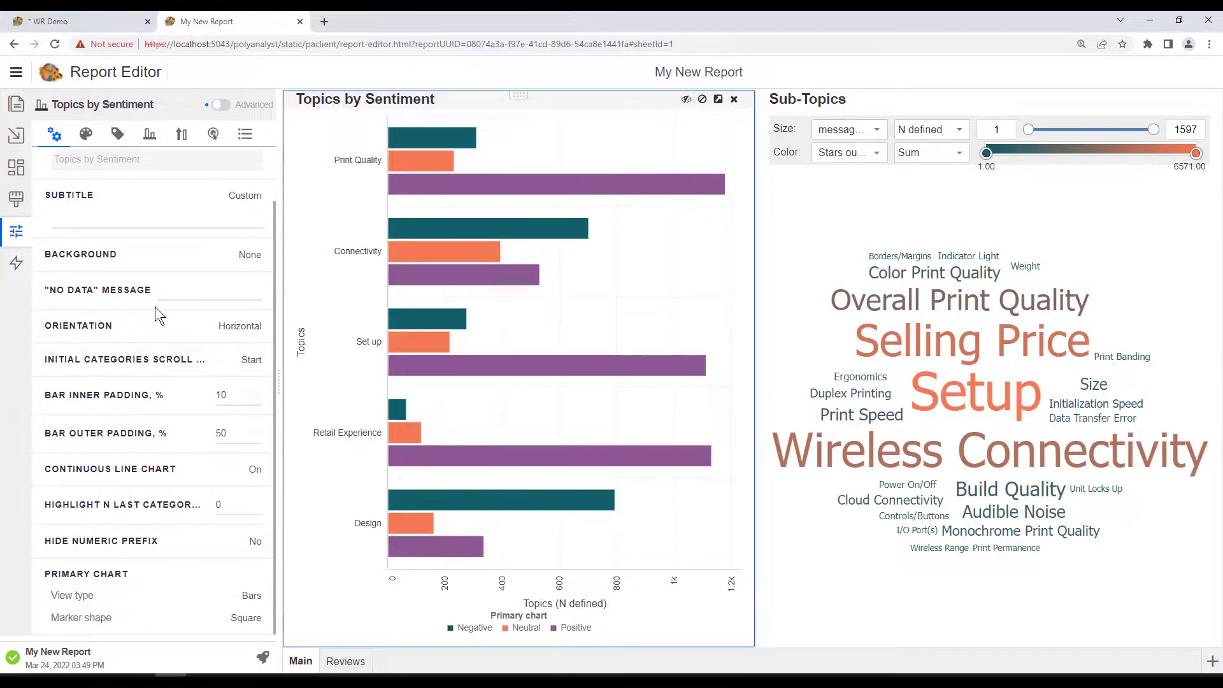
pyautogui.click(234, 326)
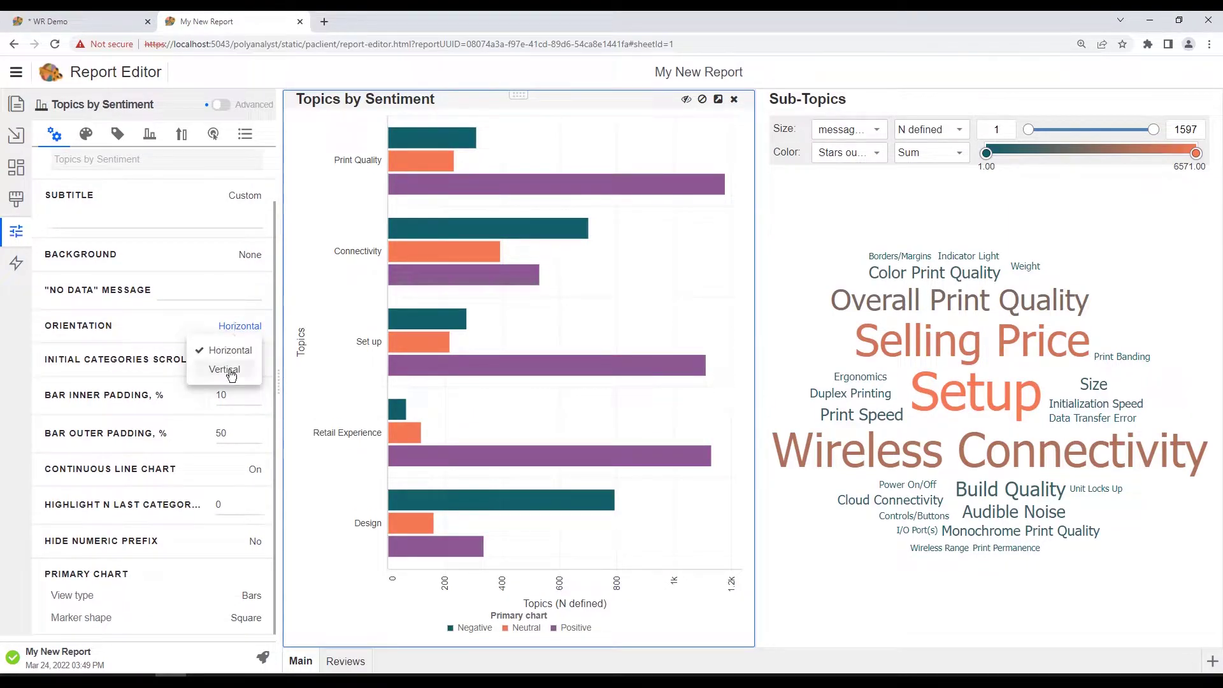
pyautogui.click(228, 370)
pyautogui.click(246, 327)
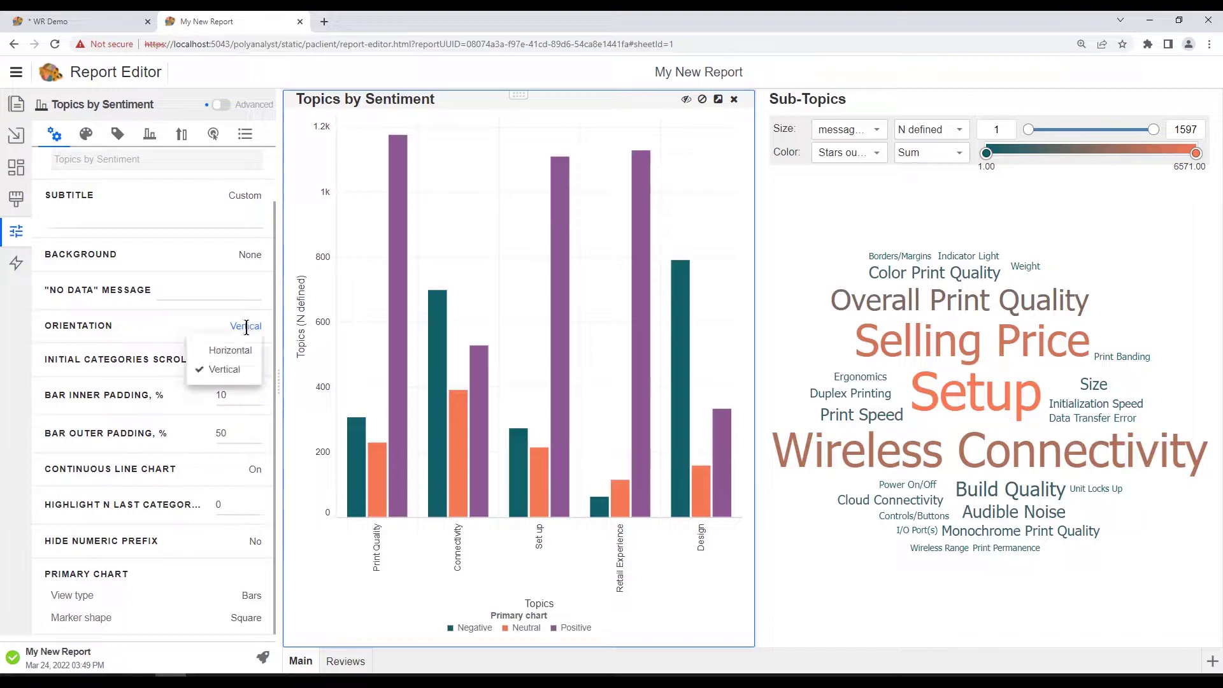
pyautogui.click(237, 351)
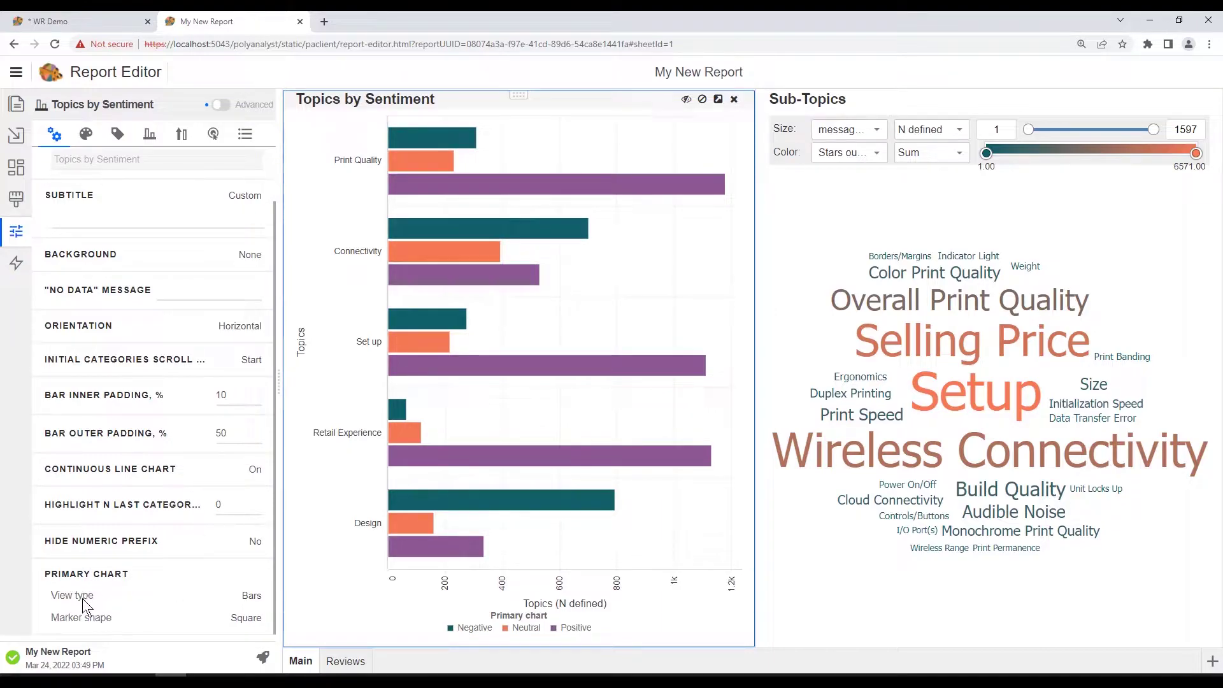
# Set the view type of the Topics by Sentiment primary chart to Stacked bars
pyautogui.click(254, 597)
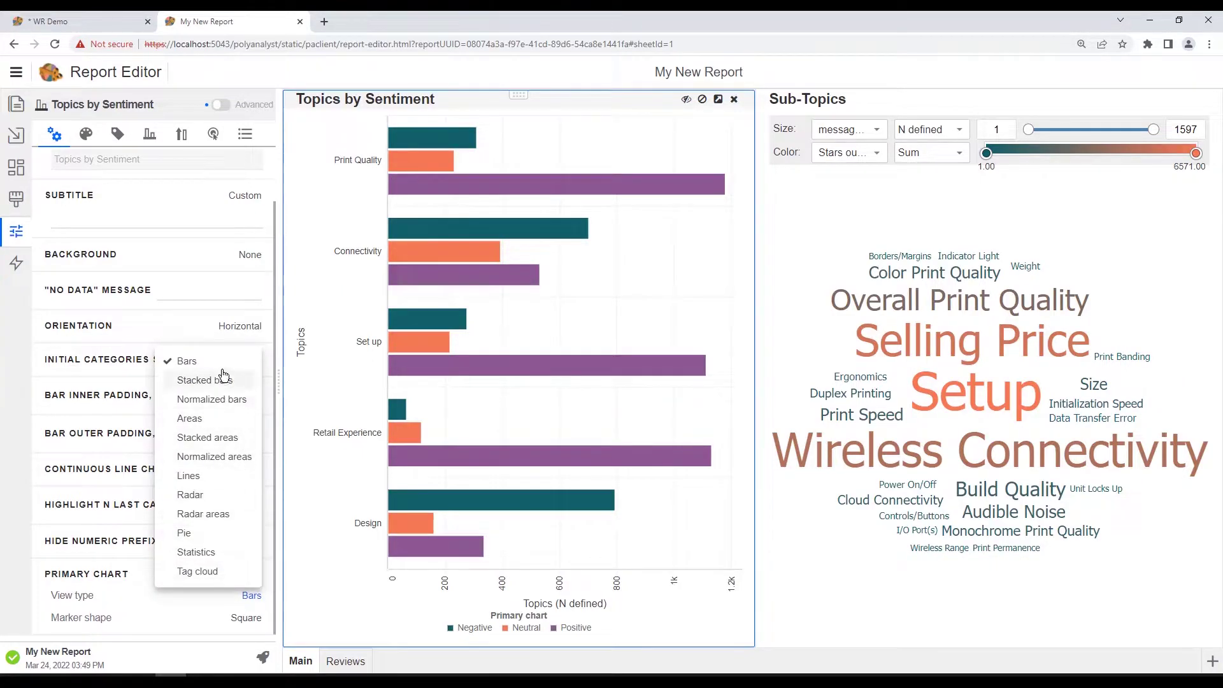
pyautogui.click(225, 382)
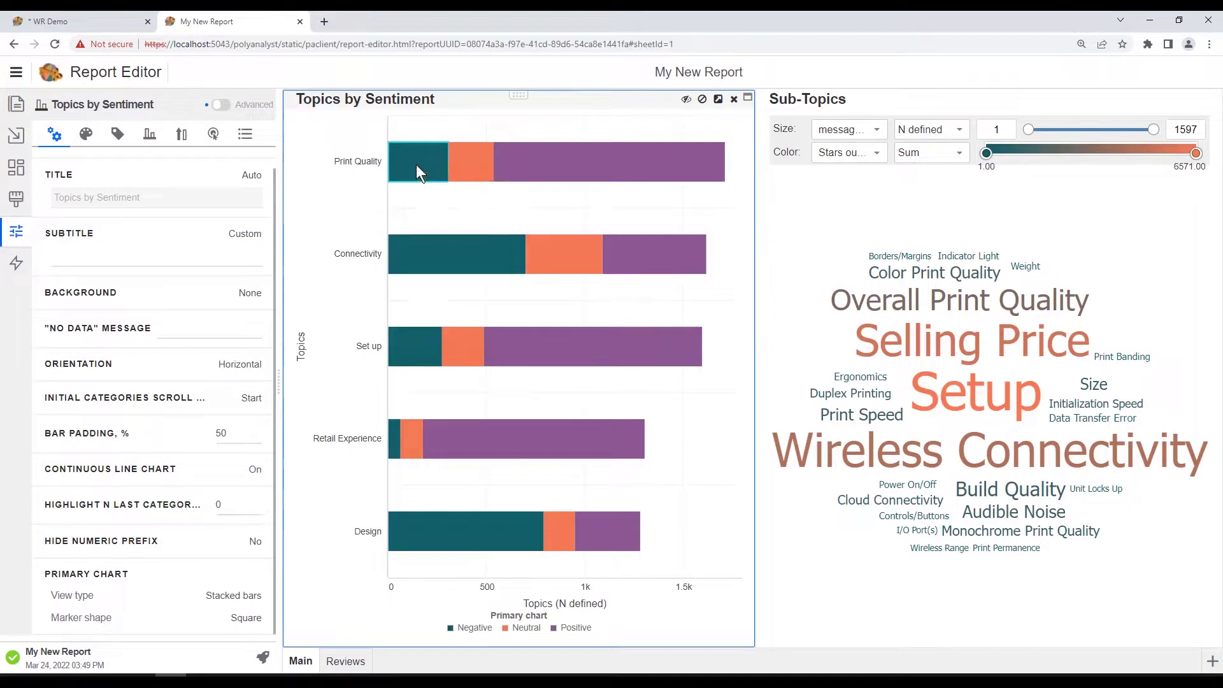
pyautogui.moveTo(472, 162)
# Turn off color syncing for the Topics by Sentiment chart and apply the Purple Haze theme
pyautogui.click(87, 136)
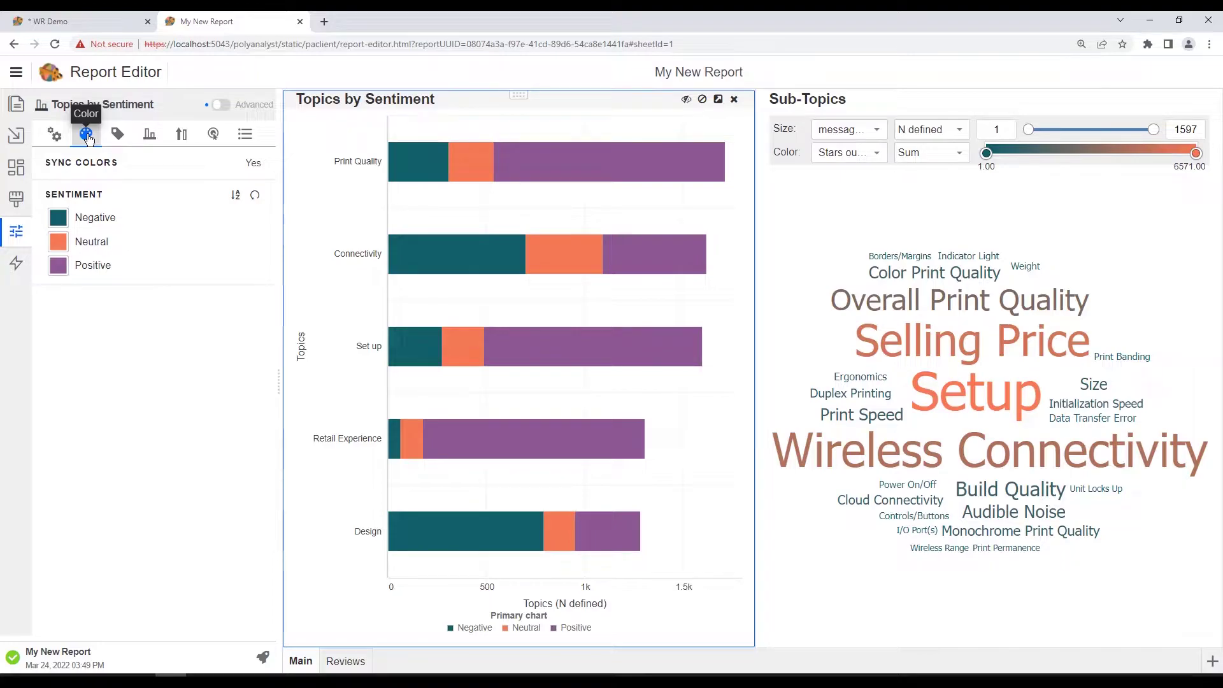
pyautogui.click(255, 167)
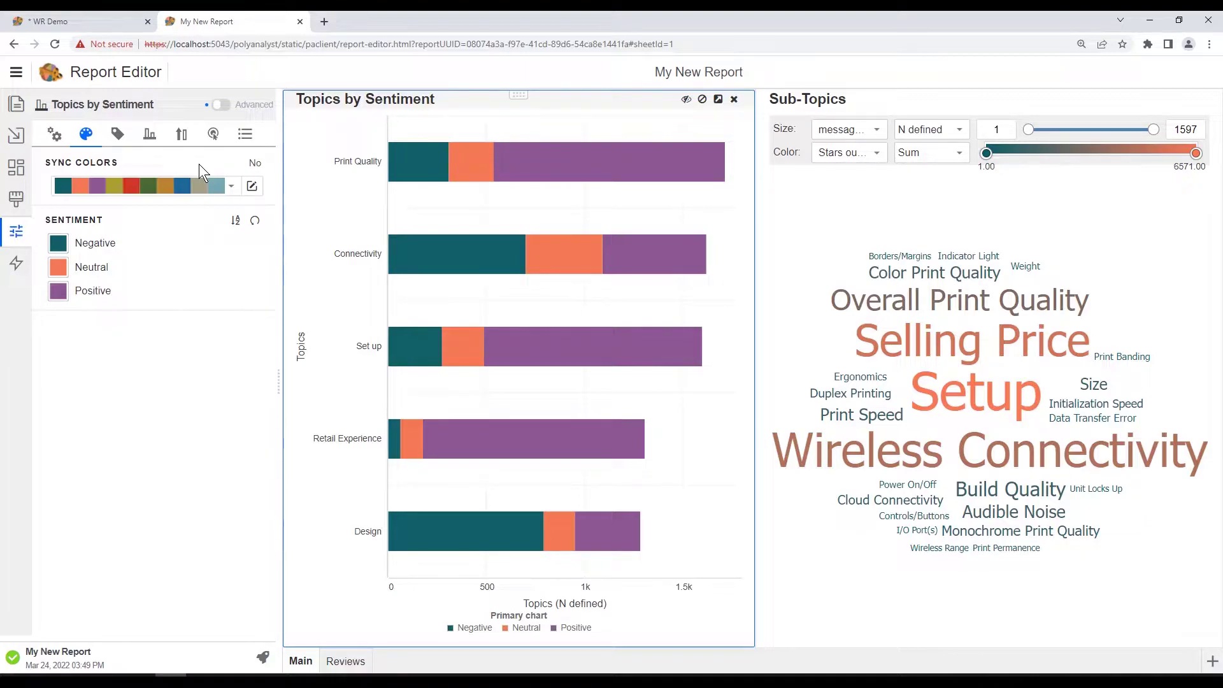
pyautogui.click(232, 186)
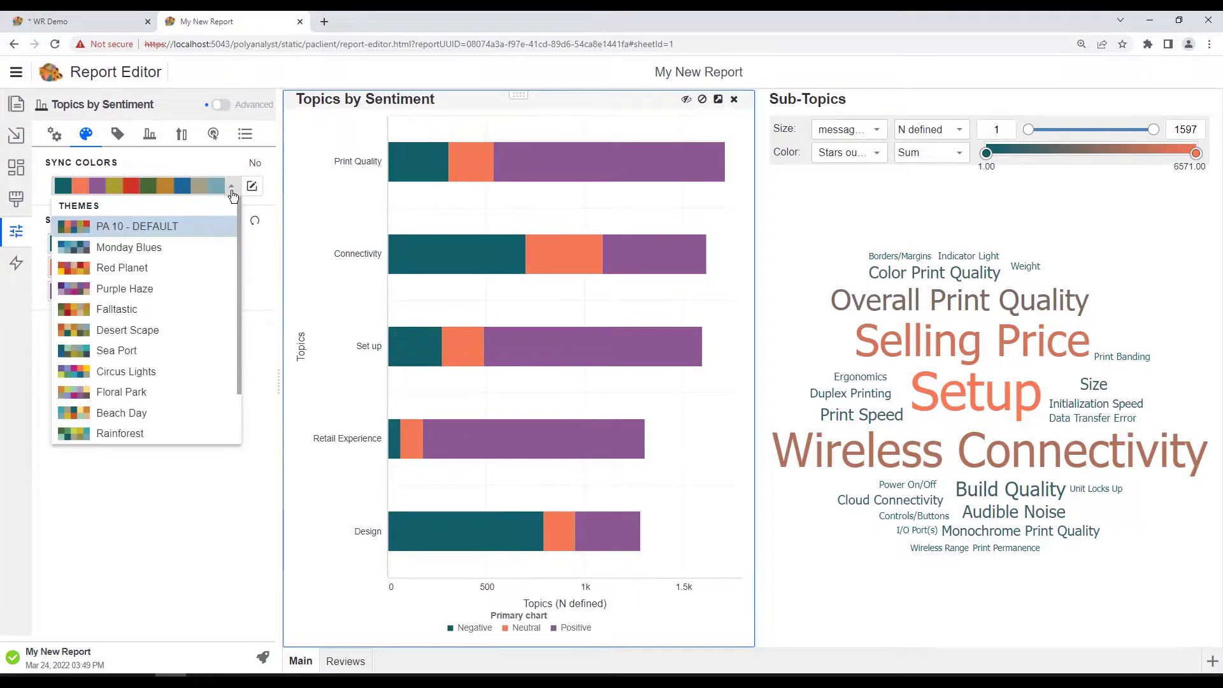
pyautogui.click(115, 289)
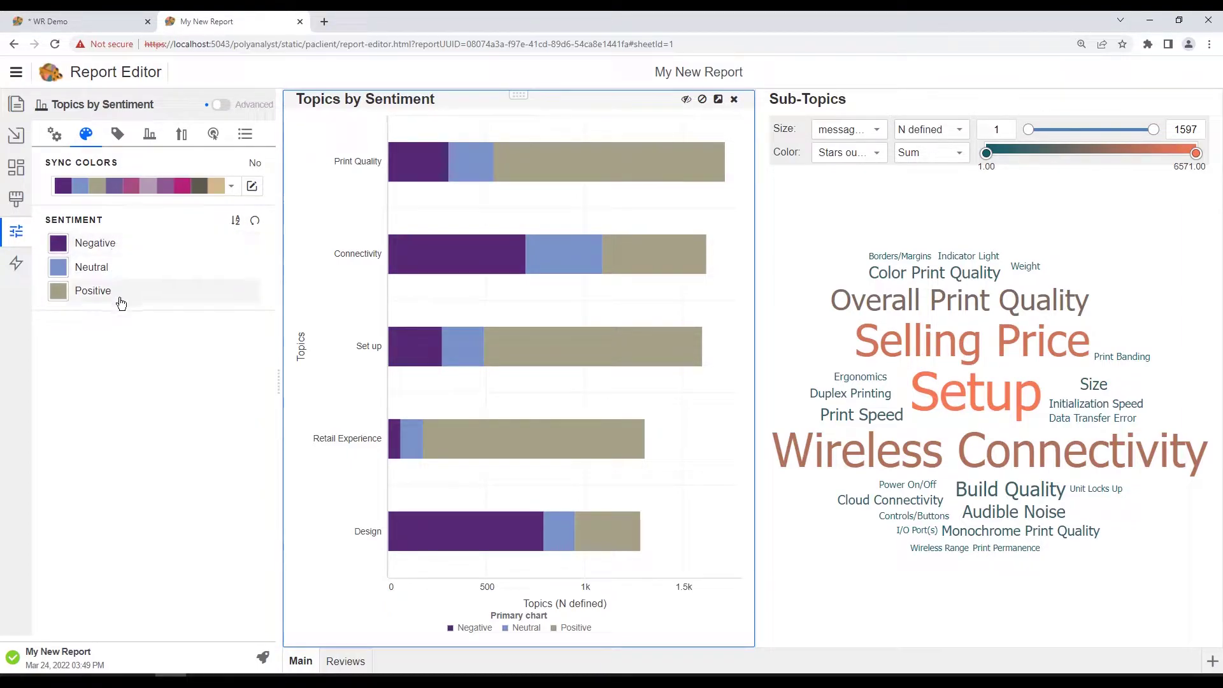
# Recolor the chart's sentiment values with theme palette colors: Negative red, Neutral grayish beige, and Positive dark teal
pyautogui.click(59, 244)
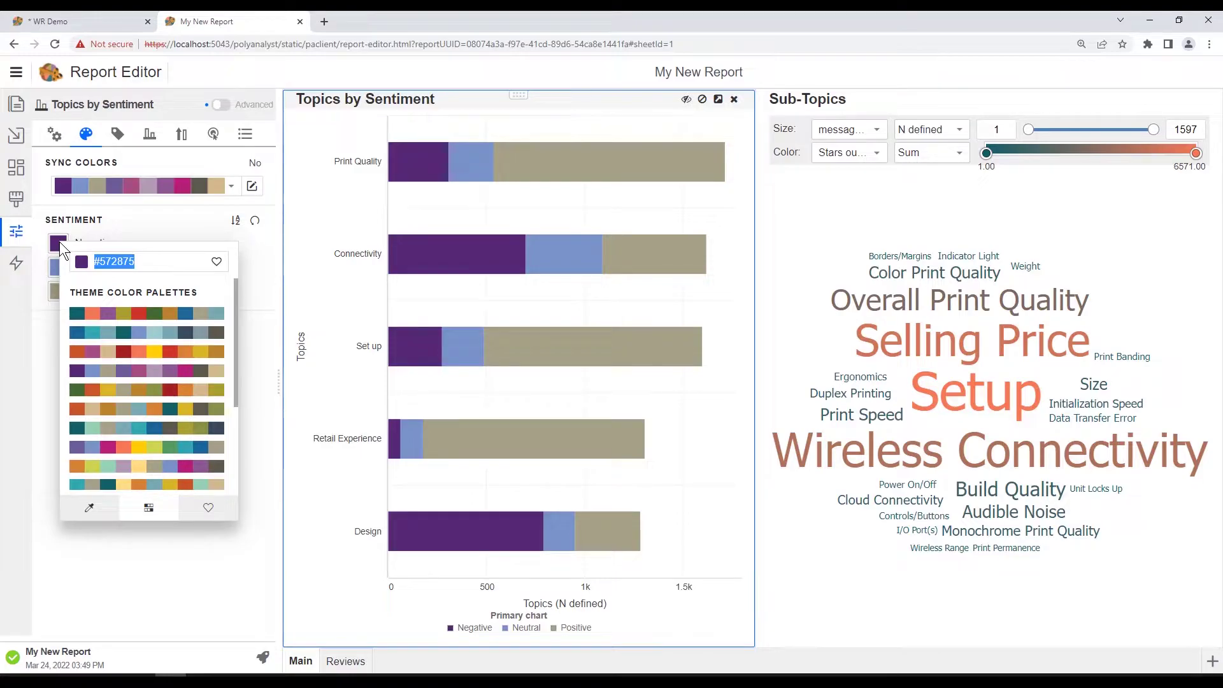
pyautogui.click(140, 317)
pyautogui.click(163, 228)
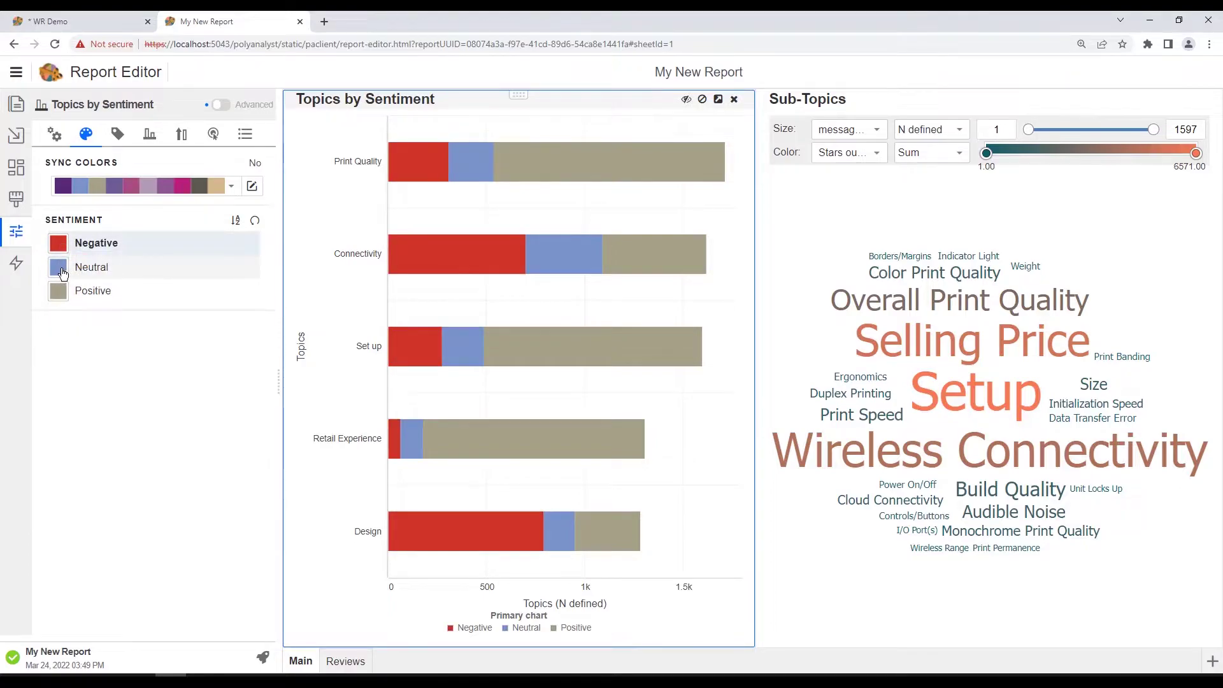
pyautogui.click(62, 273)
pyautogui.click(205, 344)
pyautogui.click(177, 253)
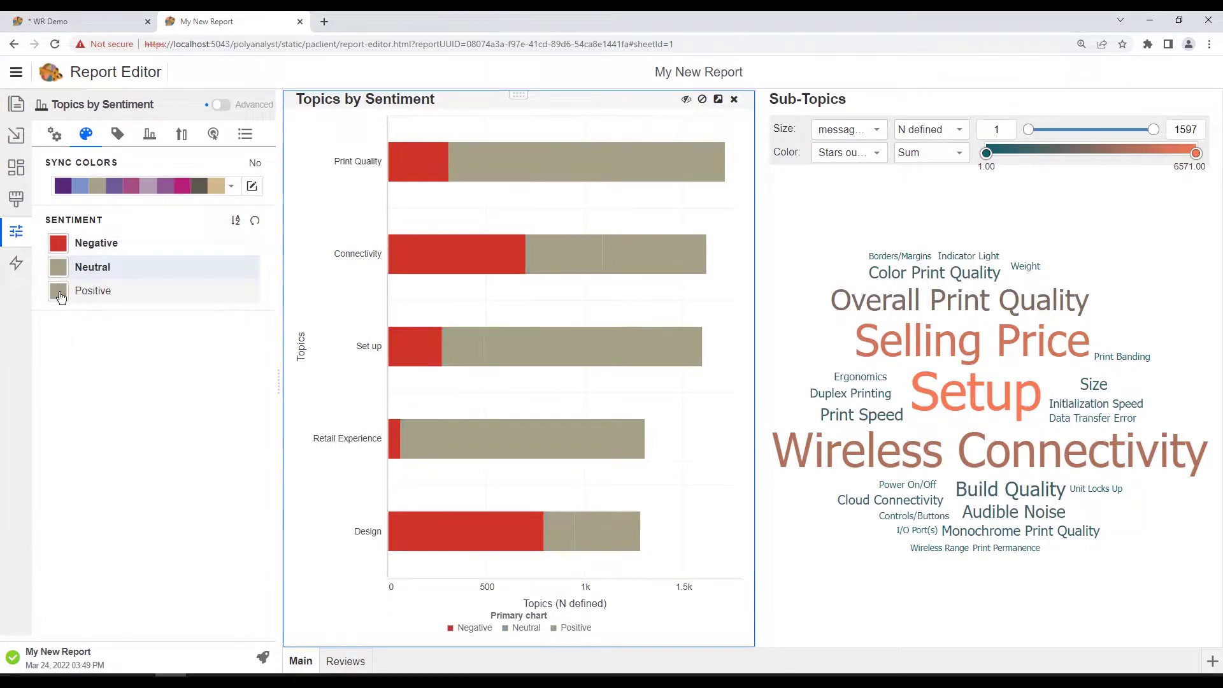
pyautogui.click(59, 292)
pyautogui.click(77, 366)
pyautogui.click(165, 268)
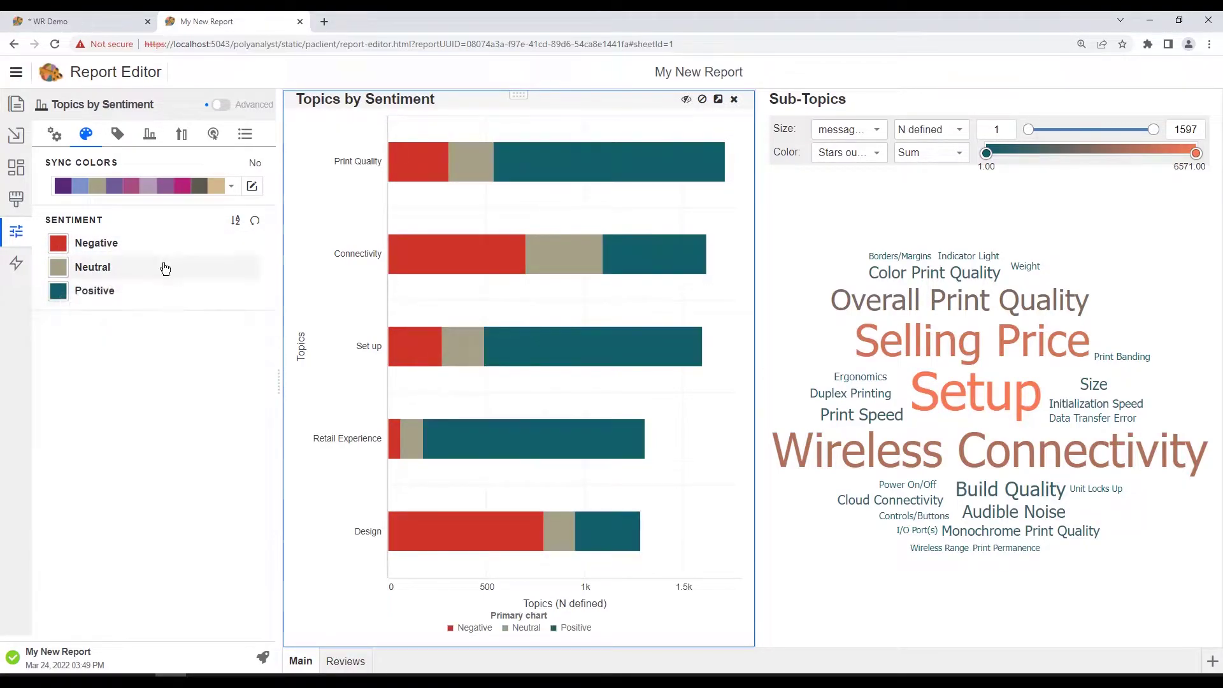
# Try showing data labels on the Topics by Sentiment chart and turn them off again
pyautogui.click(121, 137)
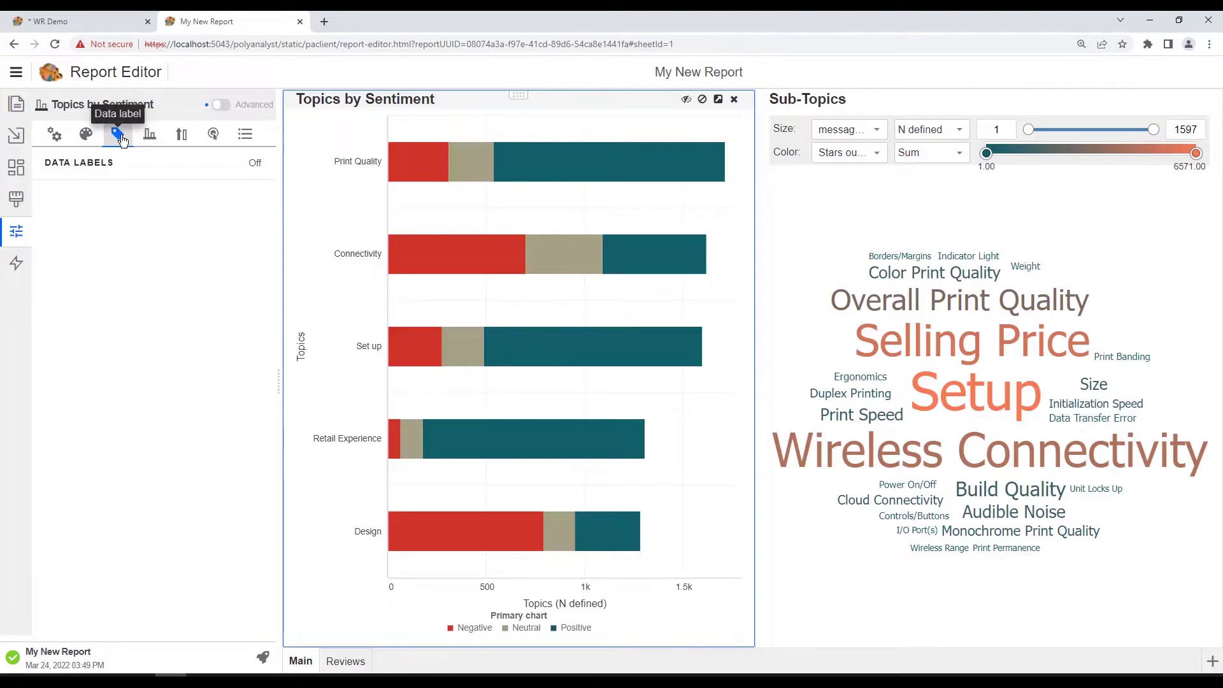
pyautogui.click(253, 166)
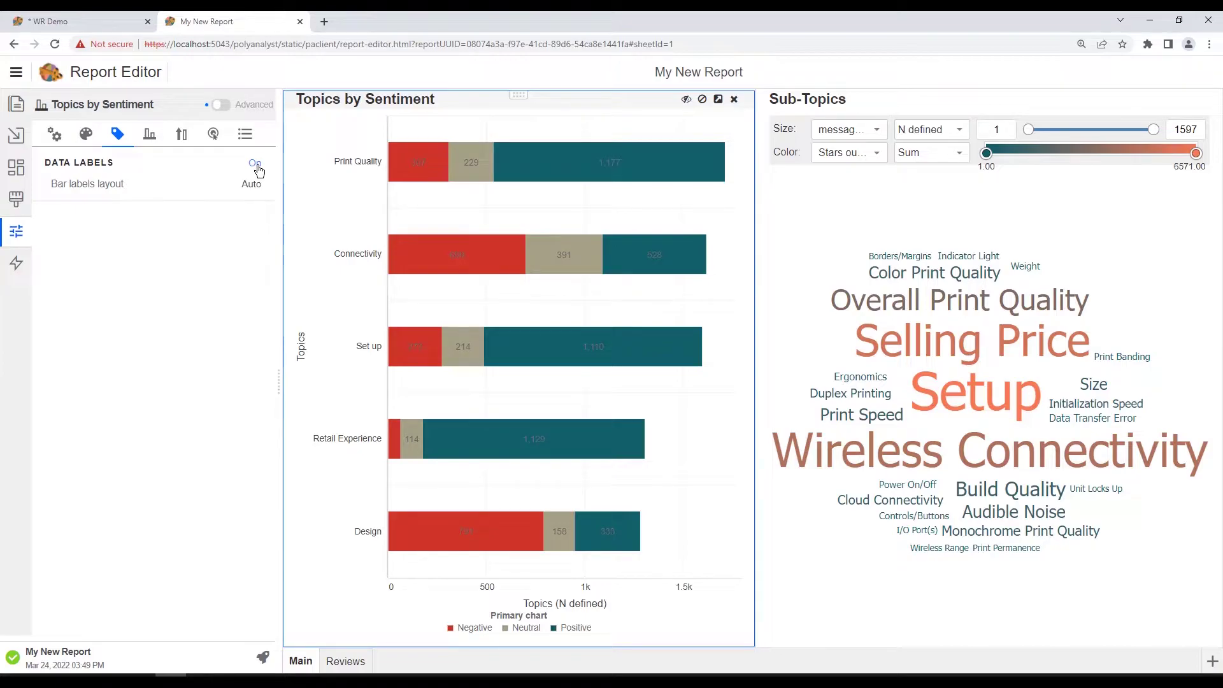
pyautogui.click(257, 167)
# Enable the advanced settings for the Topics by Sentiment chart and set its category axis title to None
pyautogui.click(149, 136)
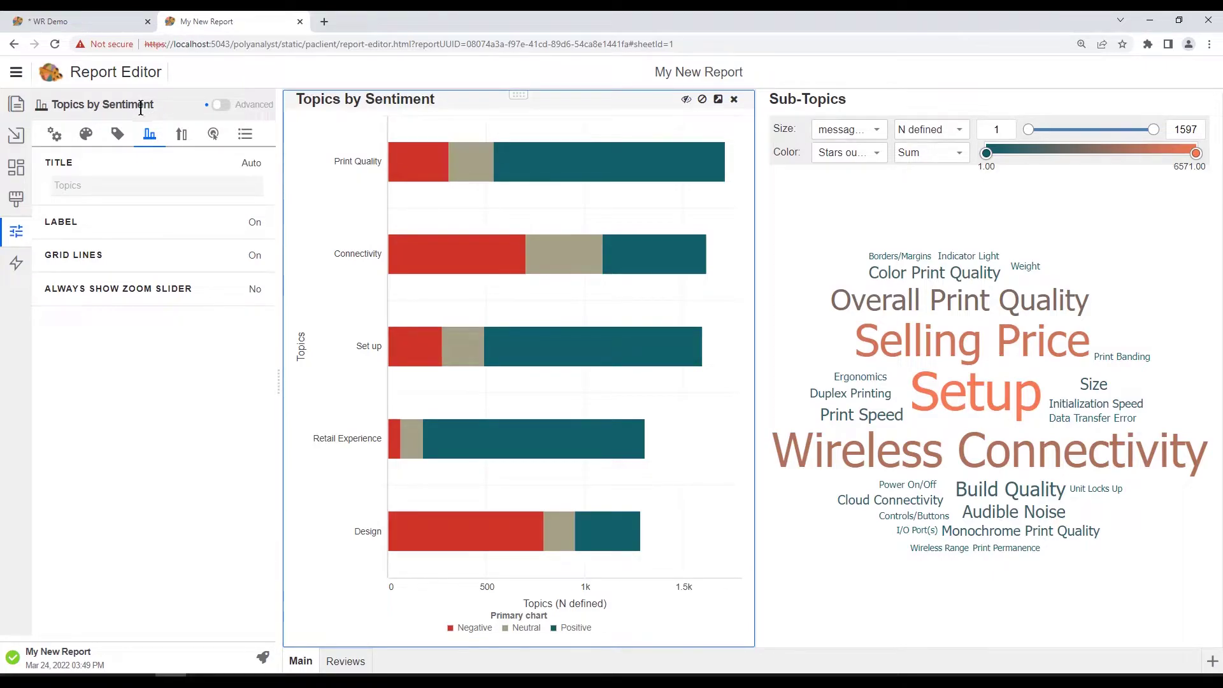
pyautogui.click(226, 109)
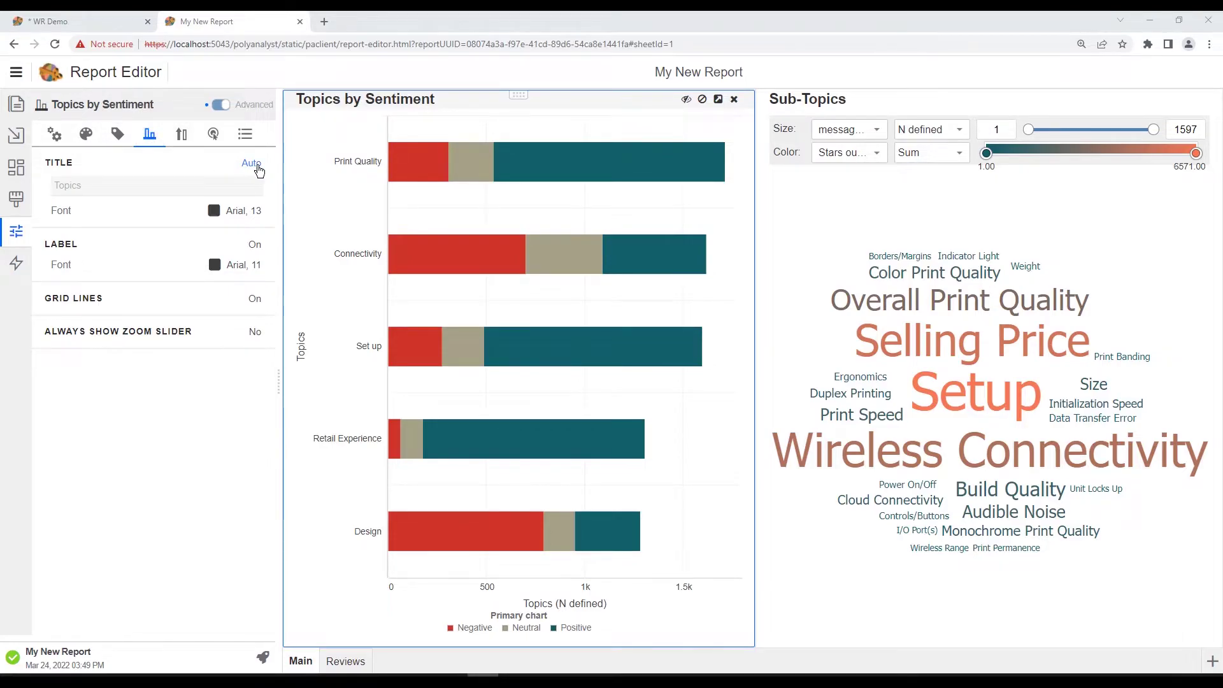
pyautogui.click(258, 169)
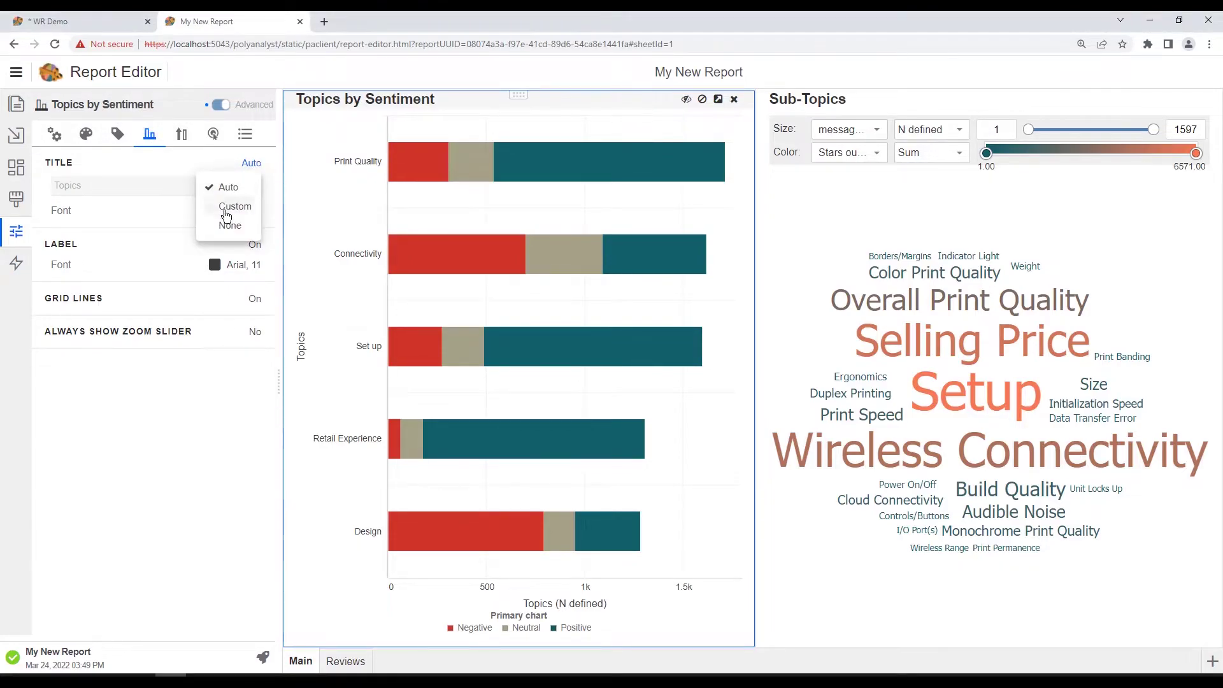
pyautogui.click(224, 226)
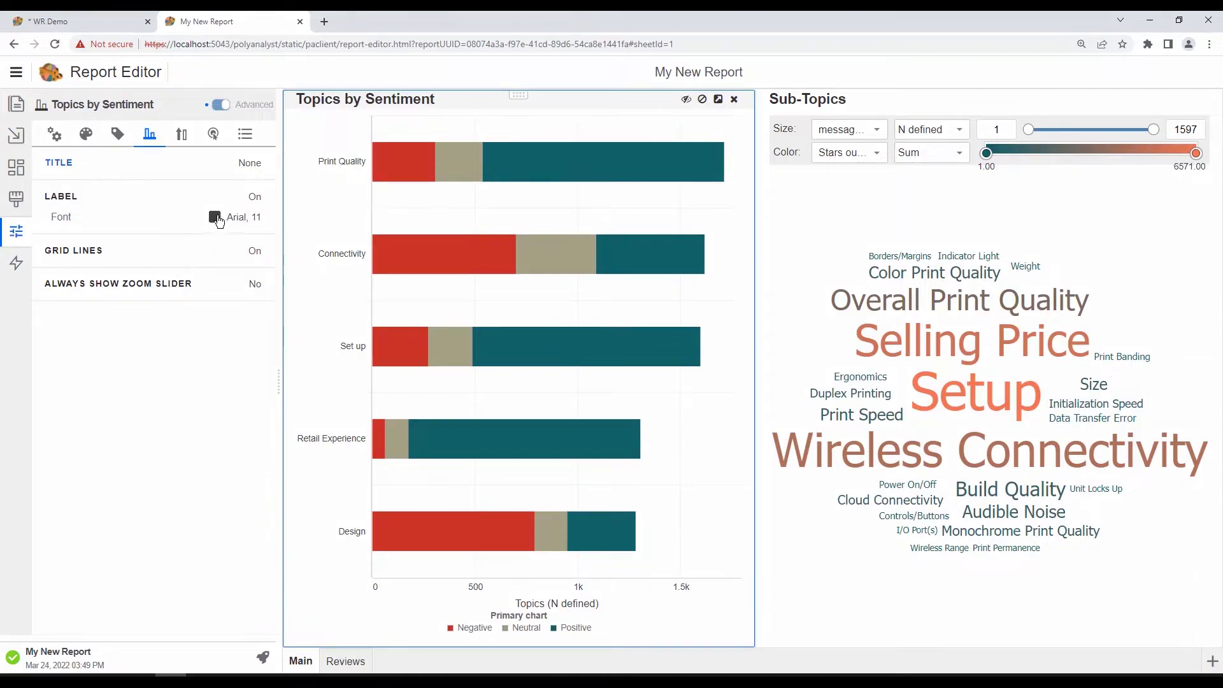
# Set the category axis label font size to 12 and turn off that axis's grid lines
pyautogui.click(215, 218)
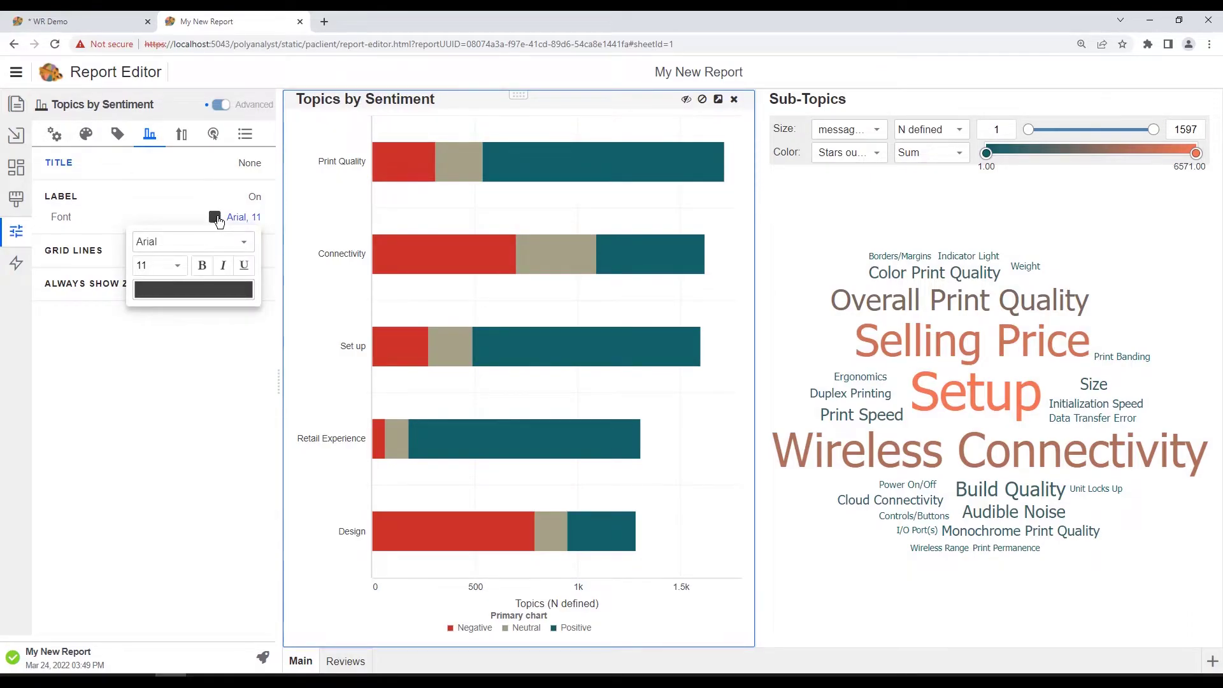
pyautogui.click(178, 265)
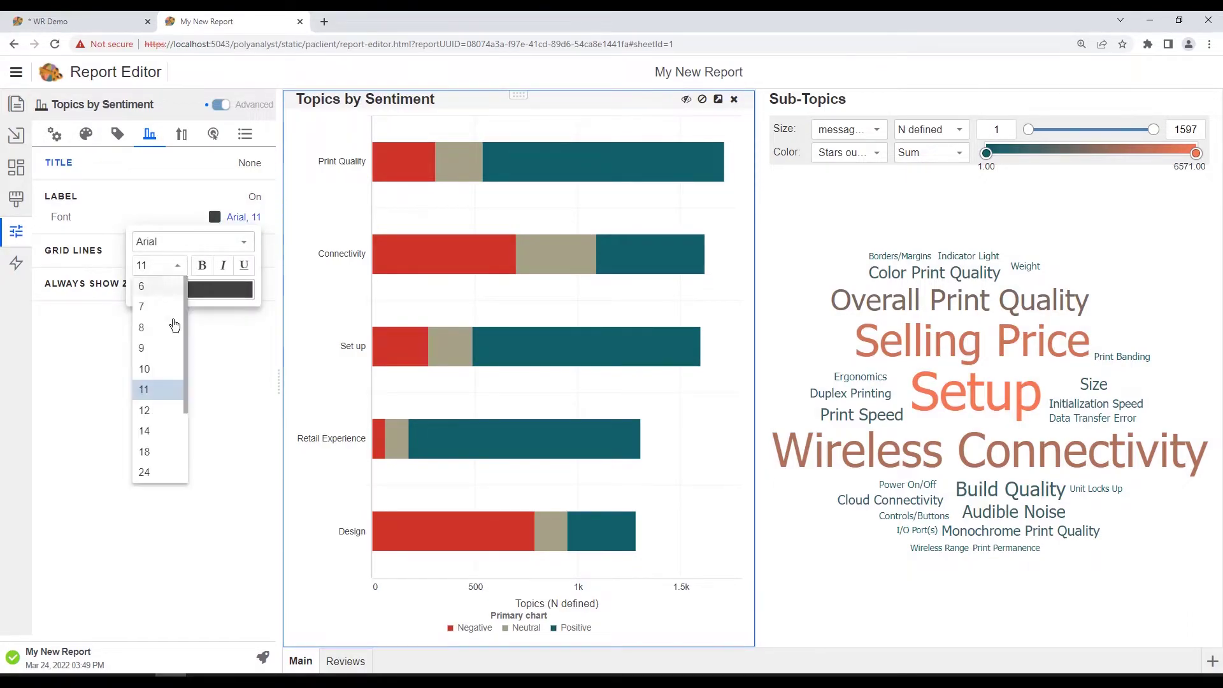
pyautogui.click(156, 413)
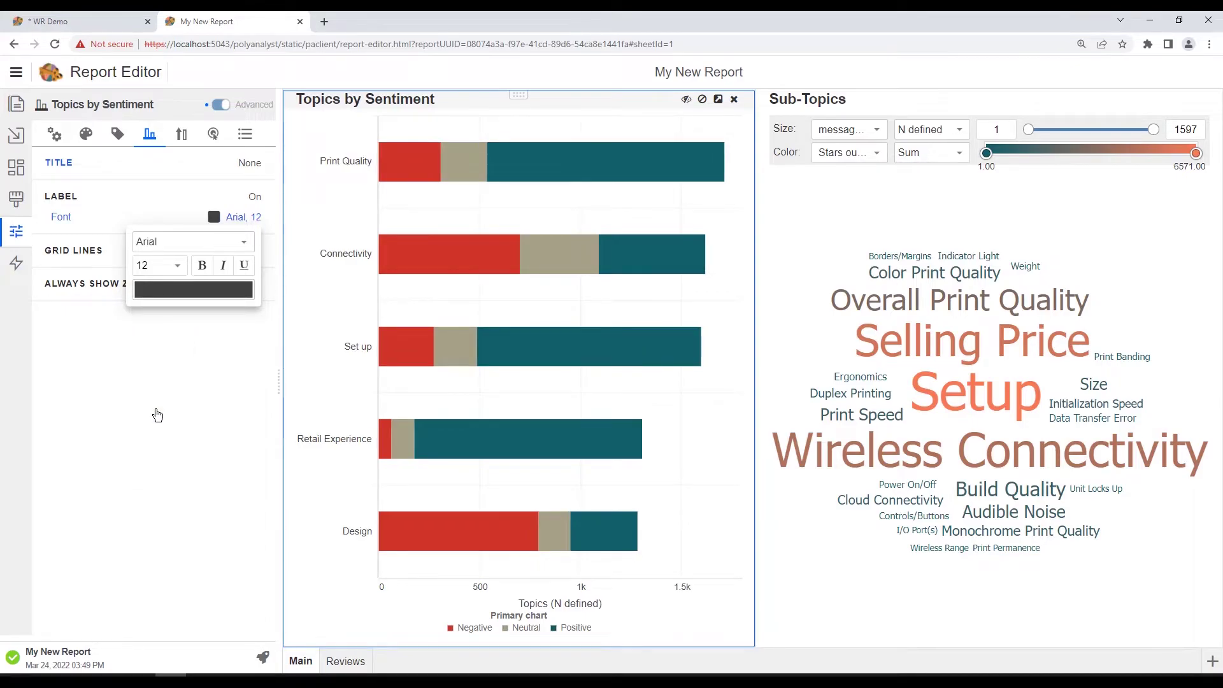
pyautogui.click(217, 371)
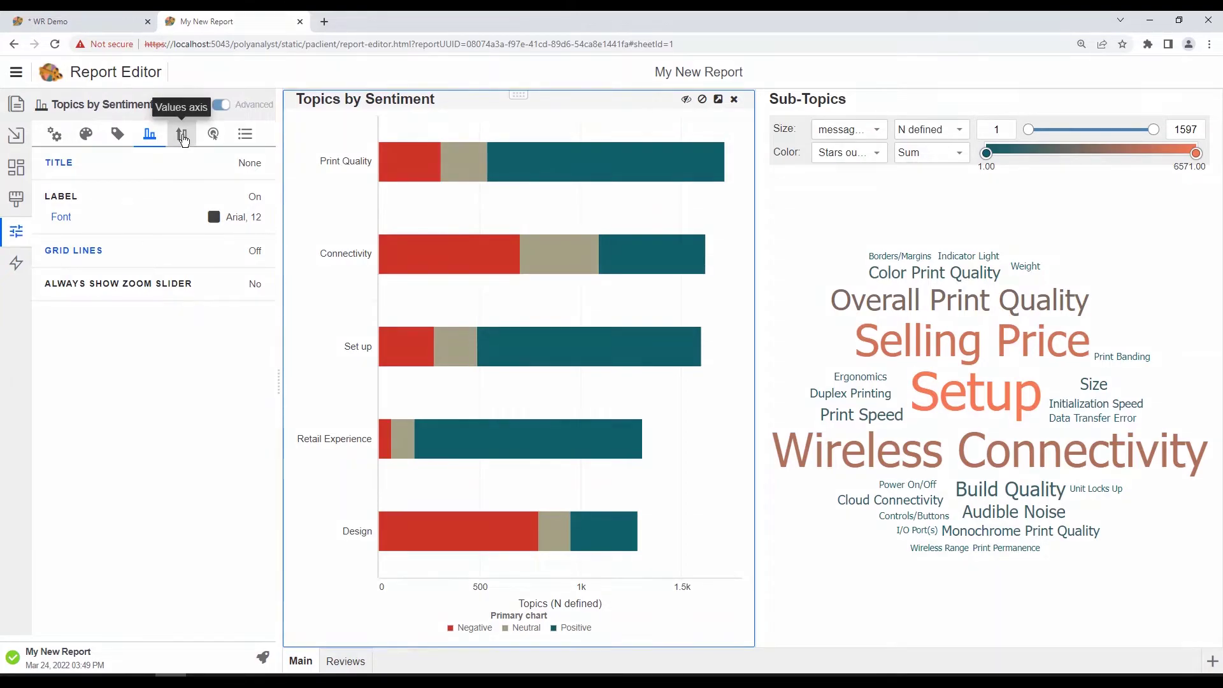
# Give the primary values axis of the Topics by Sentiment chart the custom title "No. of Records"
pyautogui.click(184, 139)
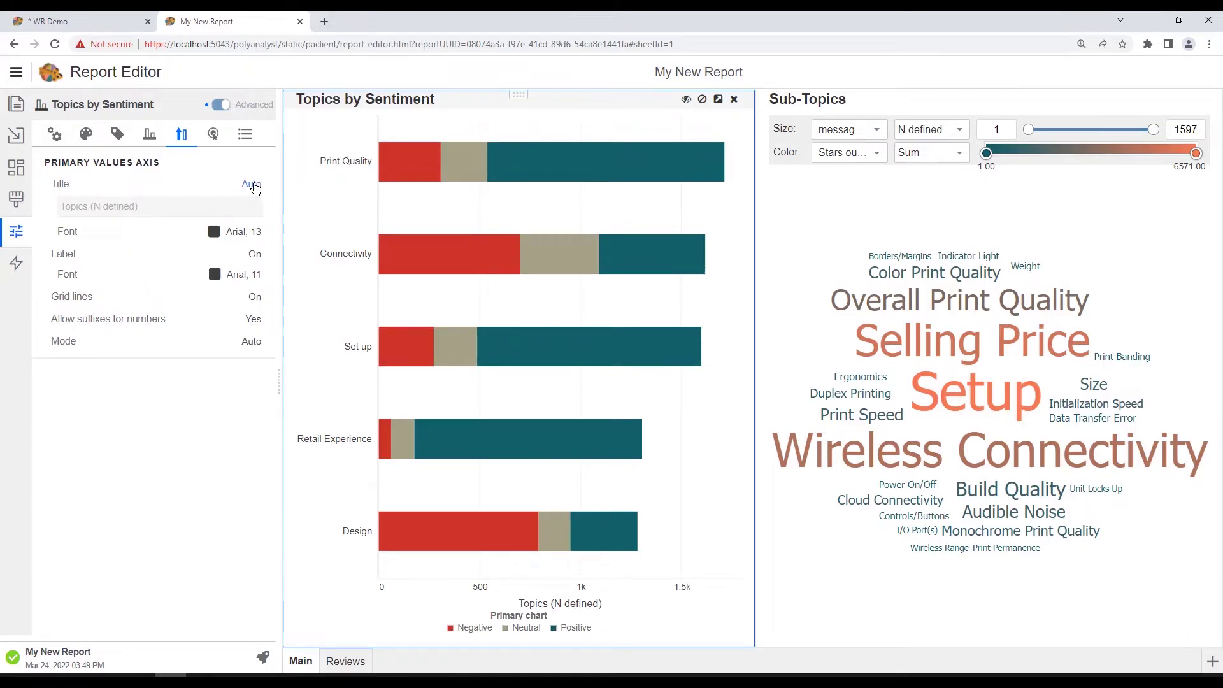
pyautogui.click(258, 187)
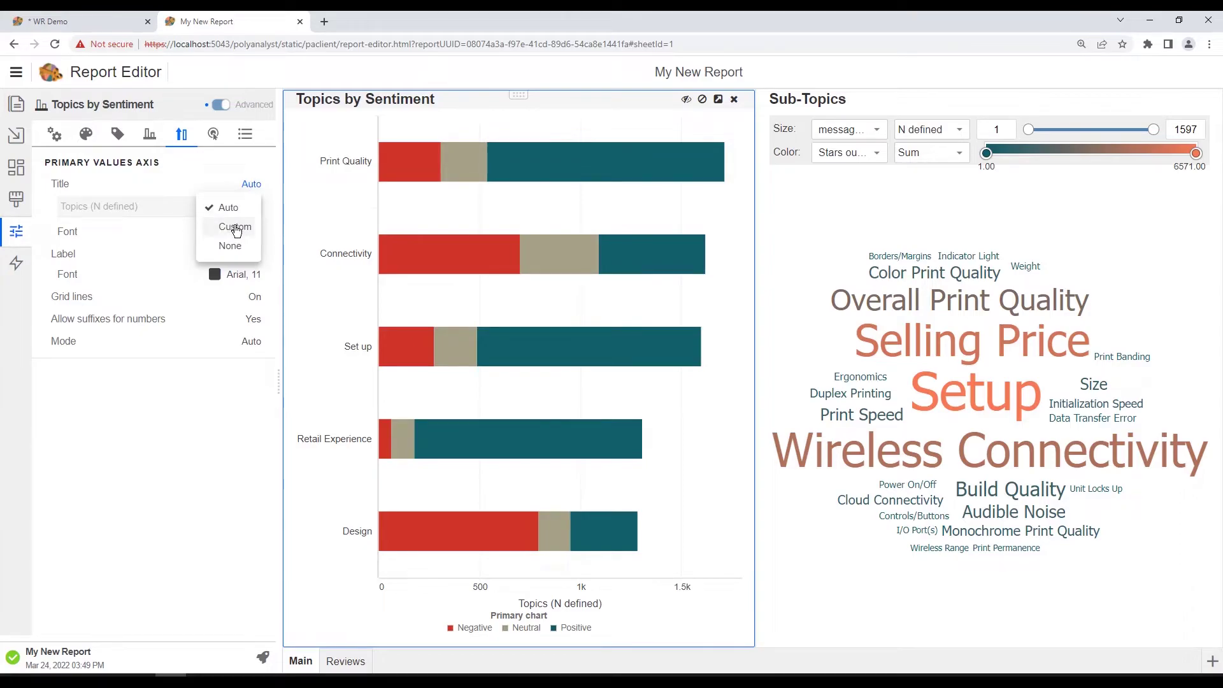
pyautogui.click(236, 227)
pyautogui.click(99, 205)
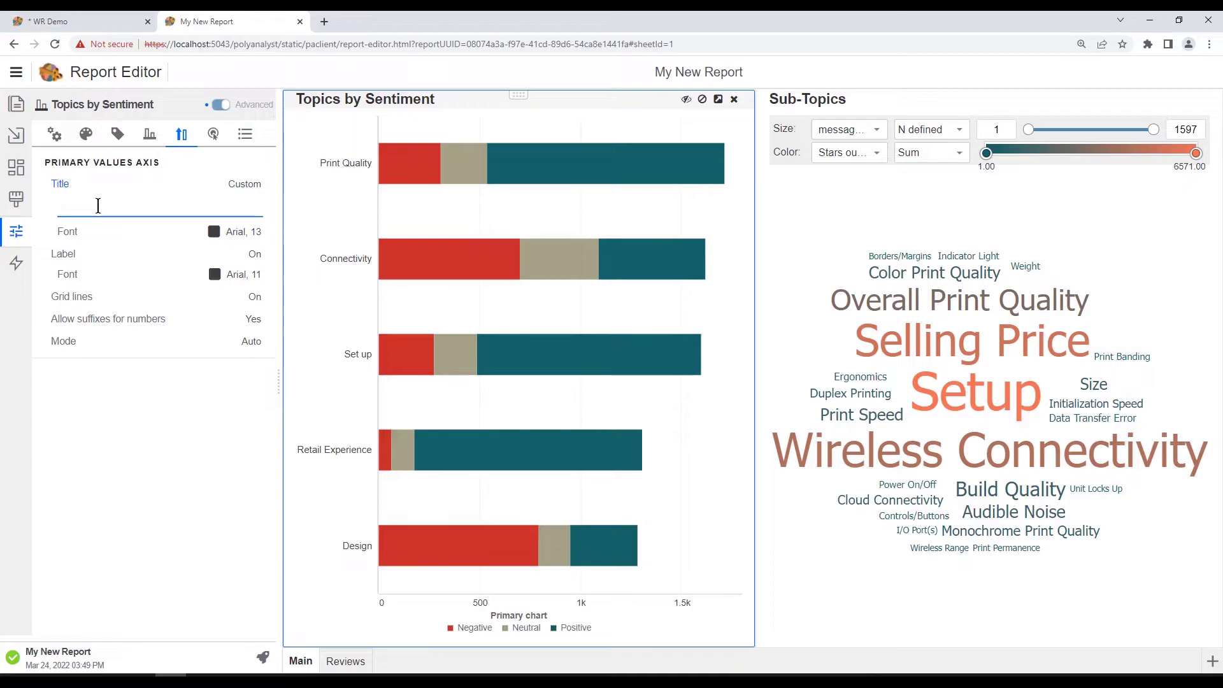
pyautogui.write('No. of Records')
pyautogui.click(143, 408)
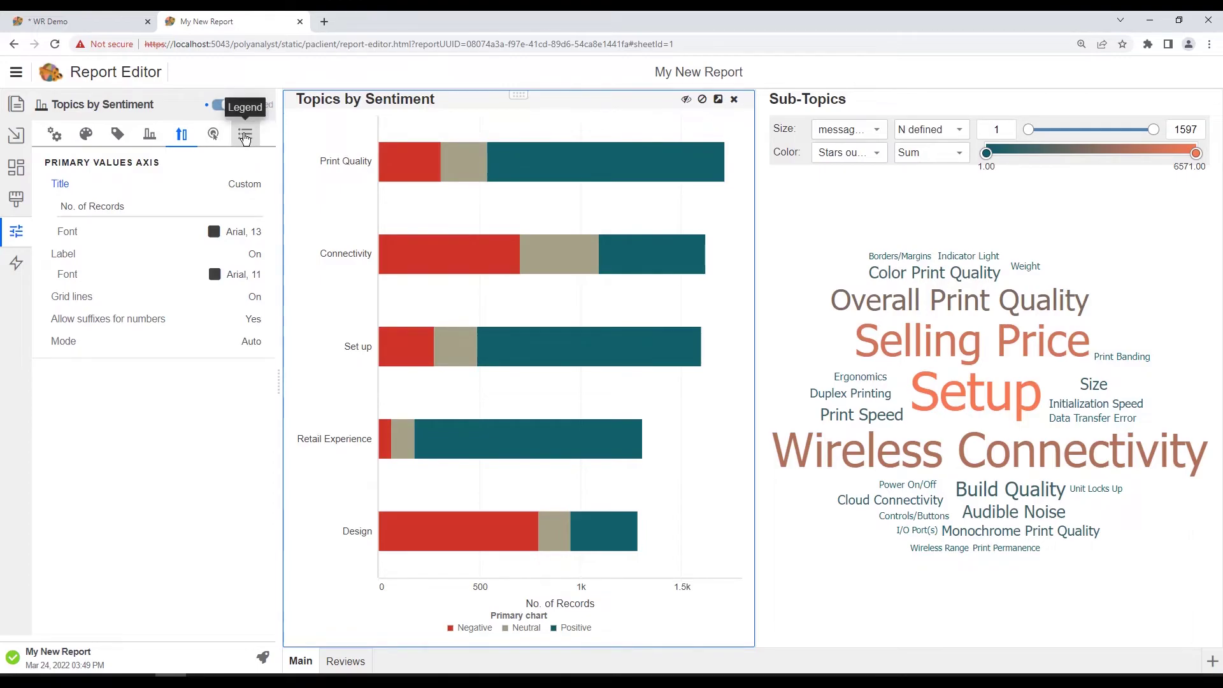
# Set the title of the chart's primary legend to None
pyautogui.click(245, 136)
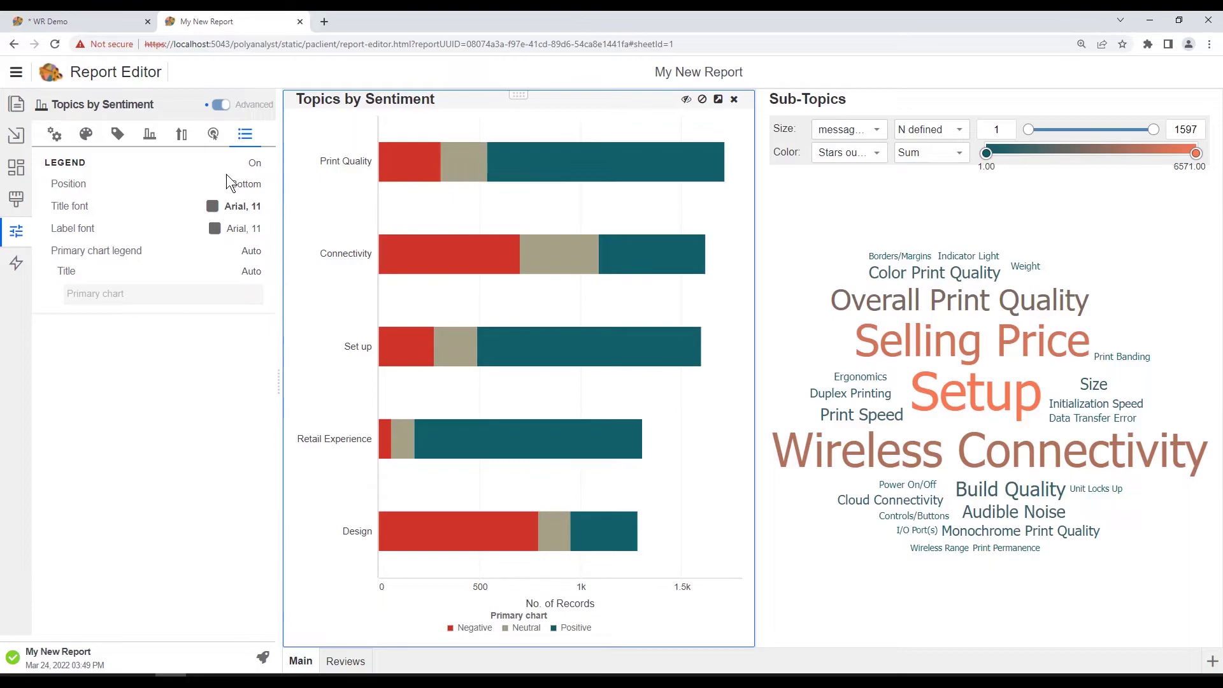
pyautogui.click(250, 273)
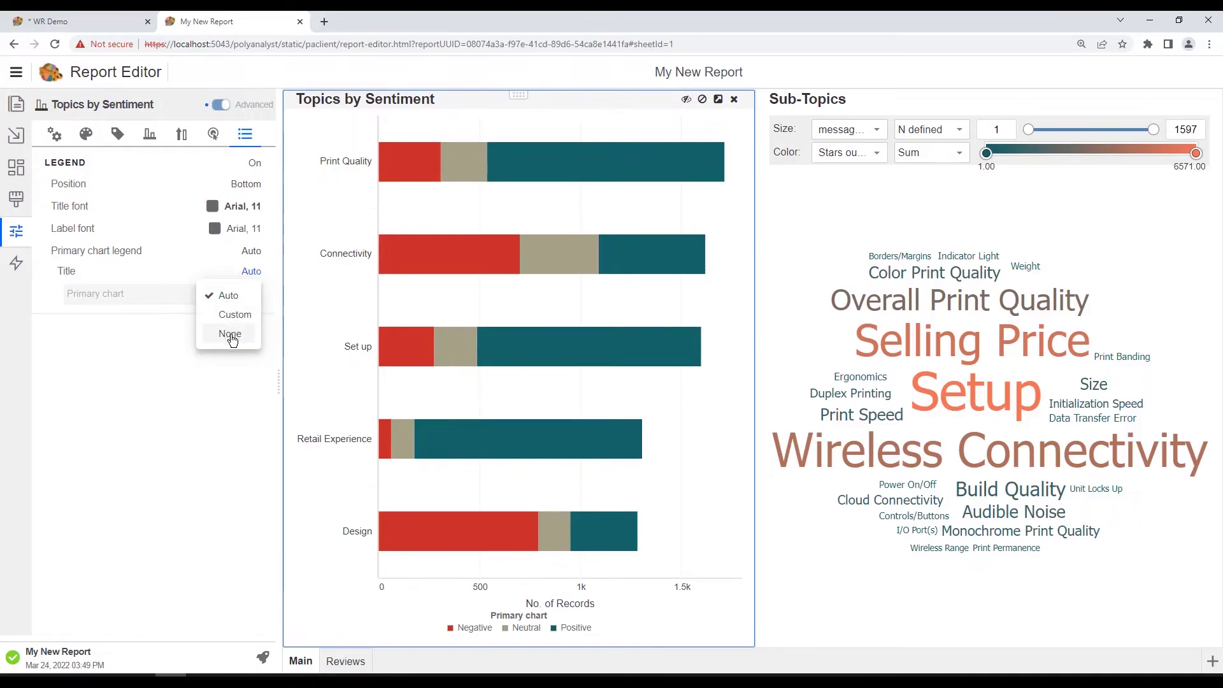
pyautogui.click(230, 334)
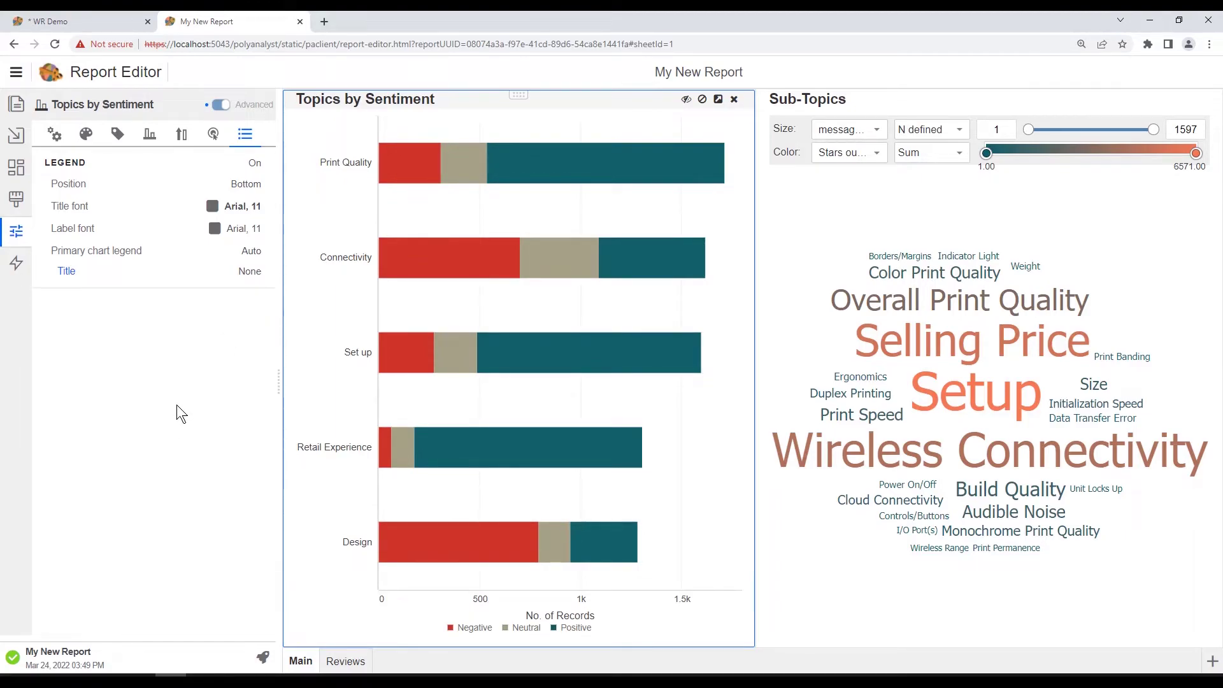
# Set the legend's label font size to 12 on the Topics by Sentiment chart
pyautogui.click(220, 229)
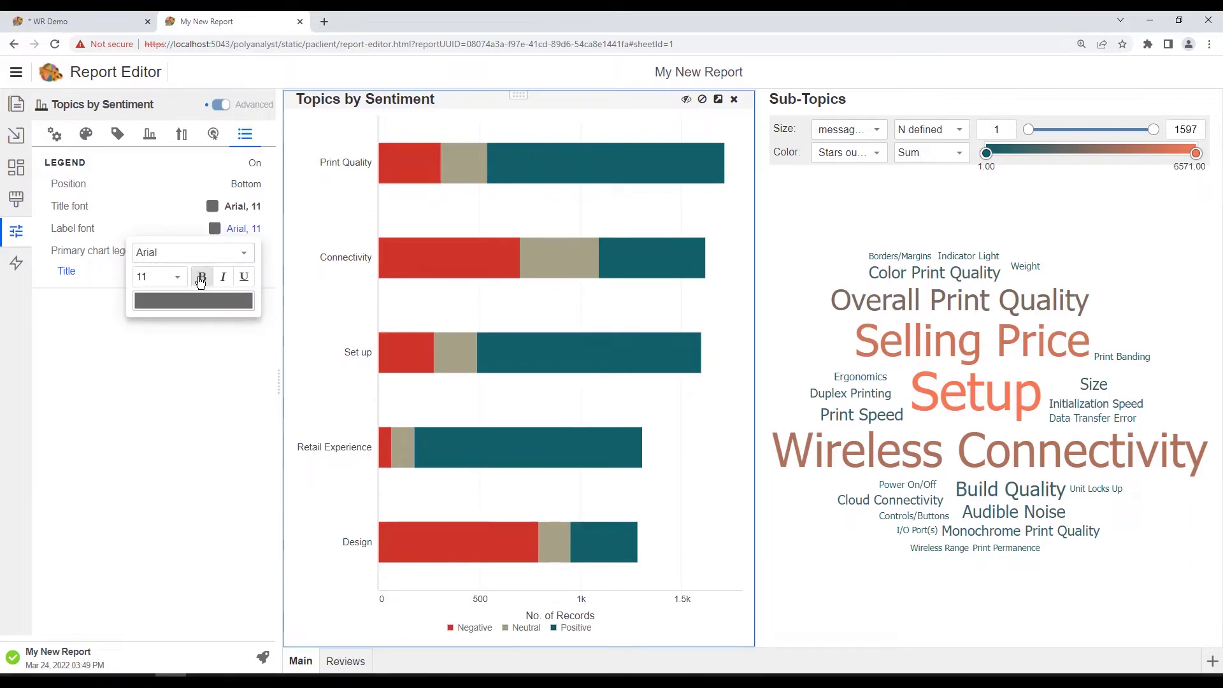
pyautogui.click(173, 278)
pyautogui.click(150, 425)
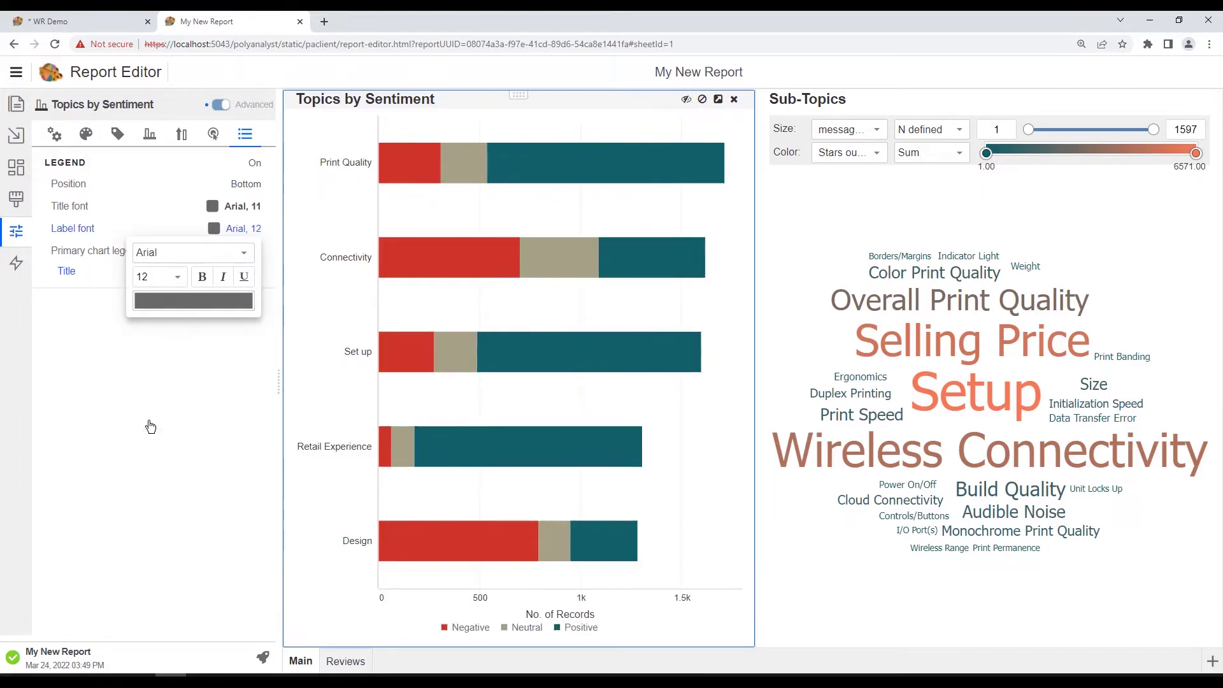
pyautogui.click(174, 388)
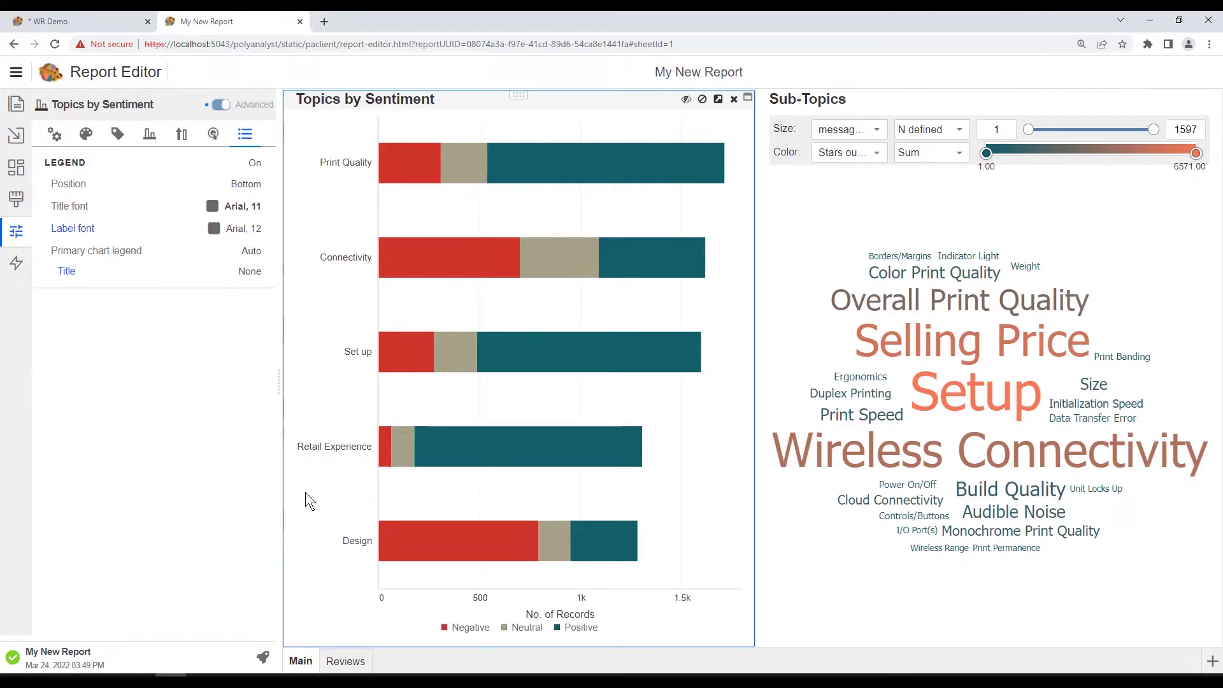
# On the Reviews sheet, set the table's column header background to the theme color #a6a087
pyautogui.click(346, 662)
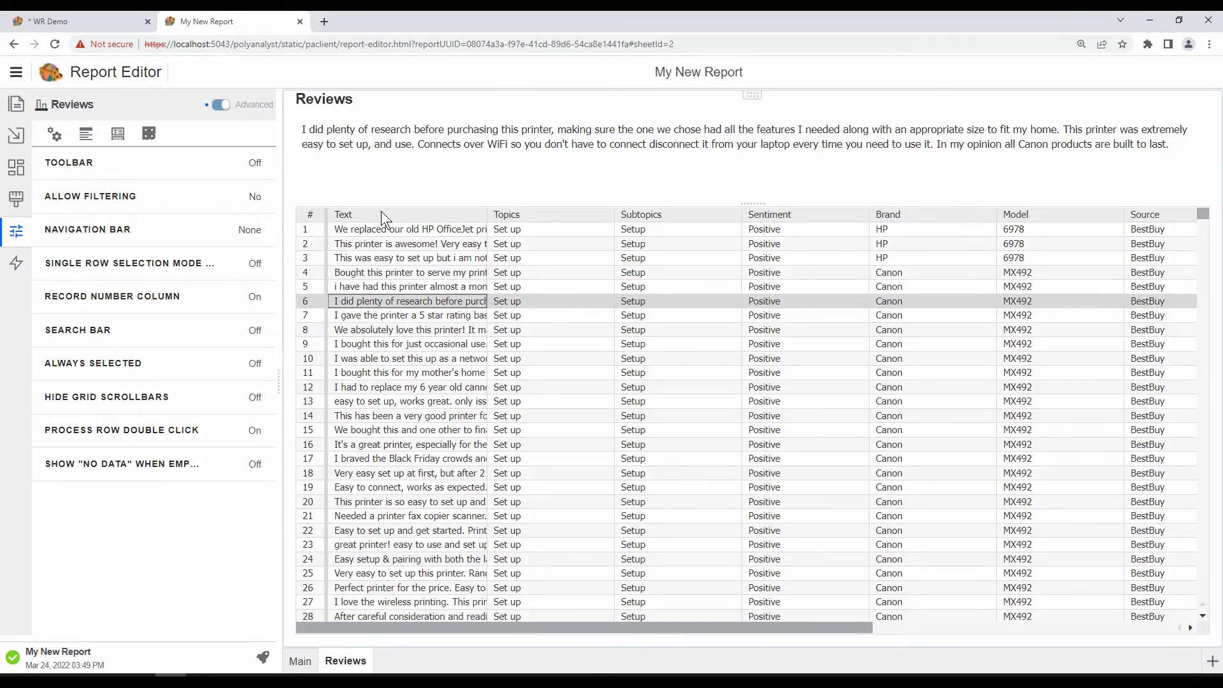
pyautogui.click(86, 136)
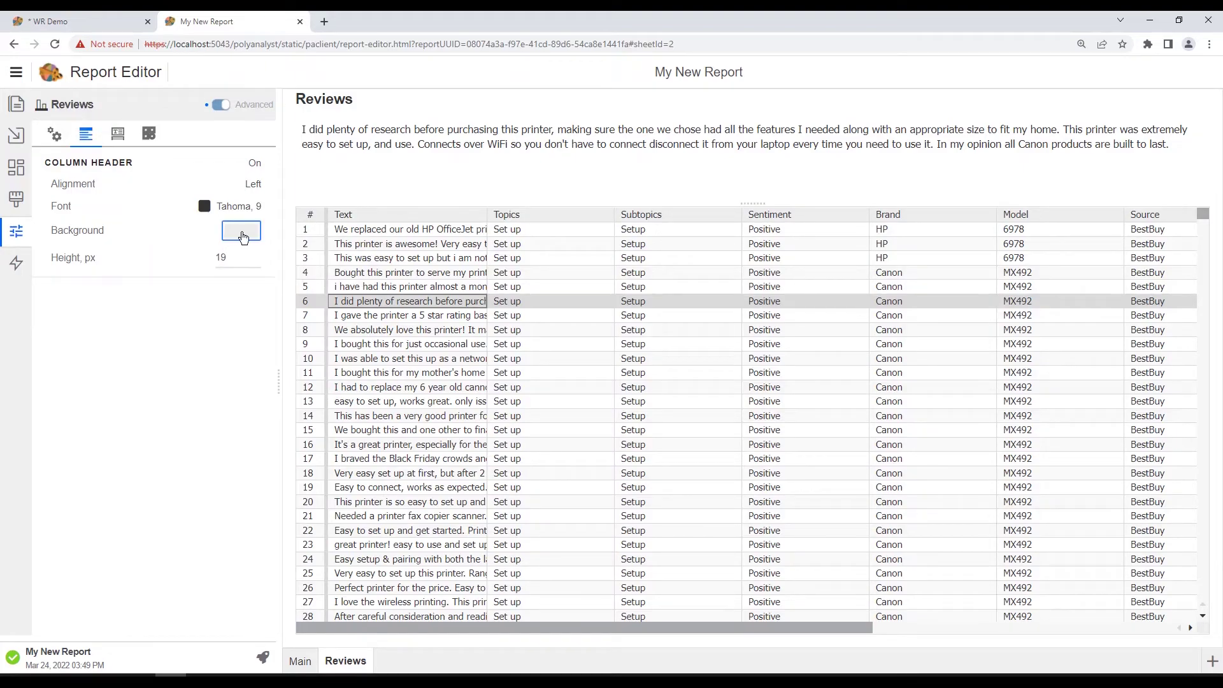
pyautogui.click(242, 237)
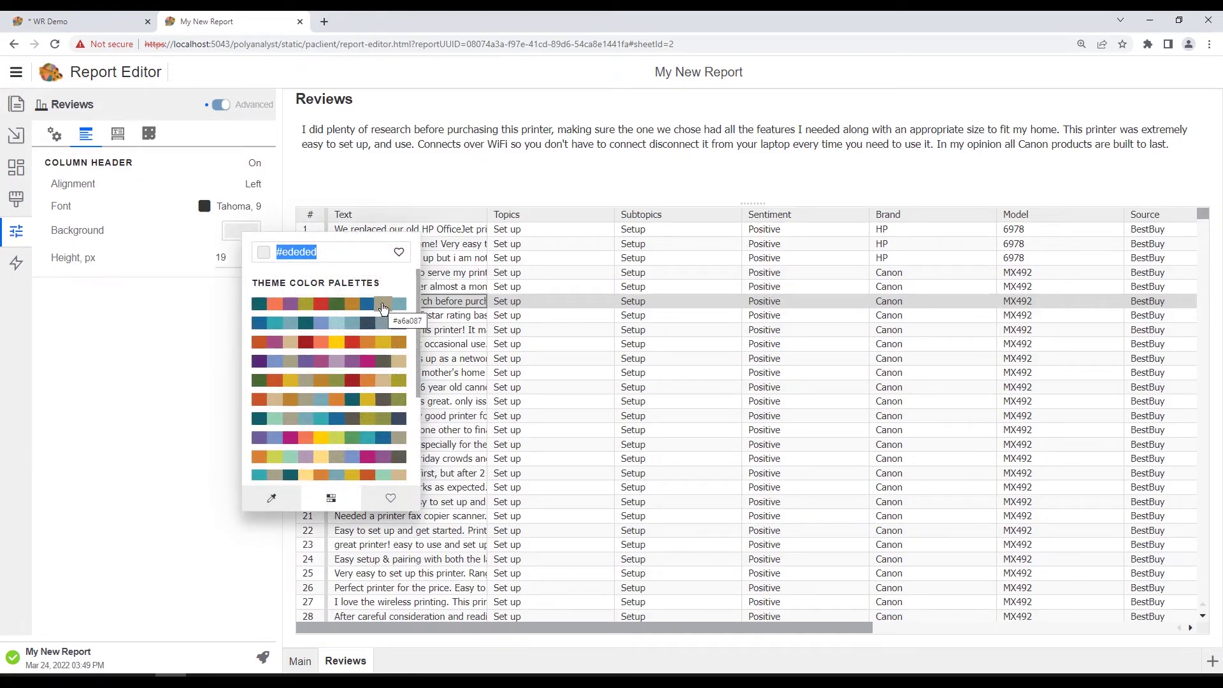
pyautogui.click(383, 304)
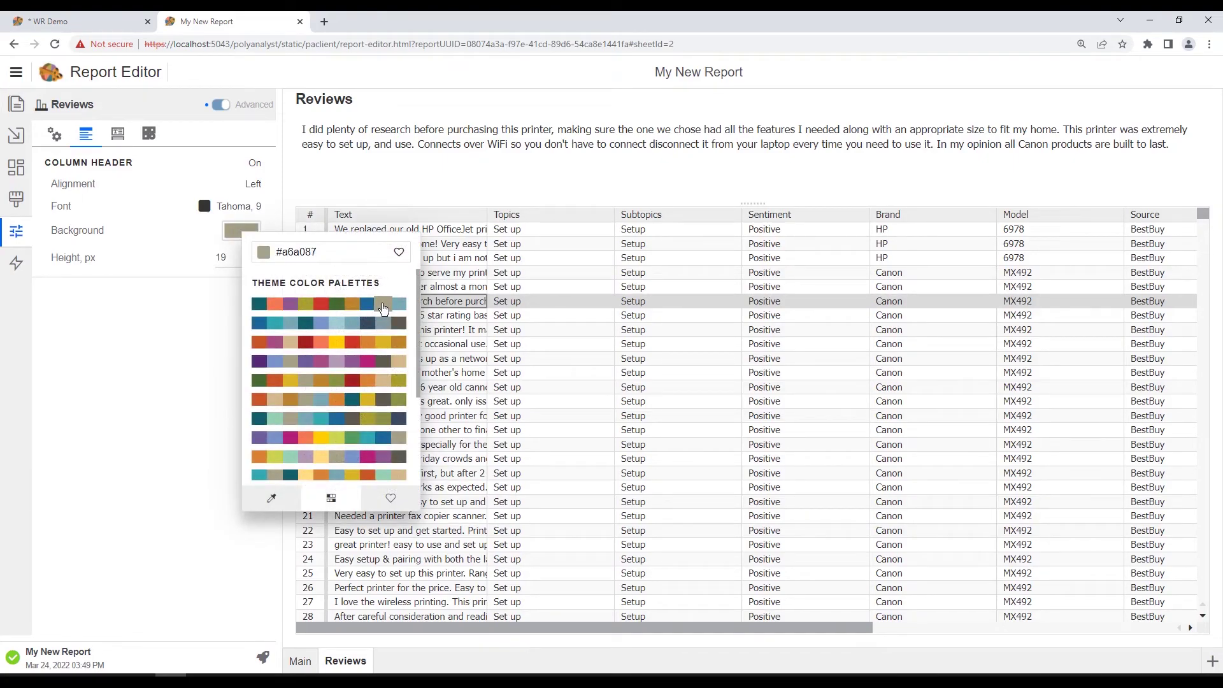
pyautogui.click(135, 347)
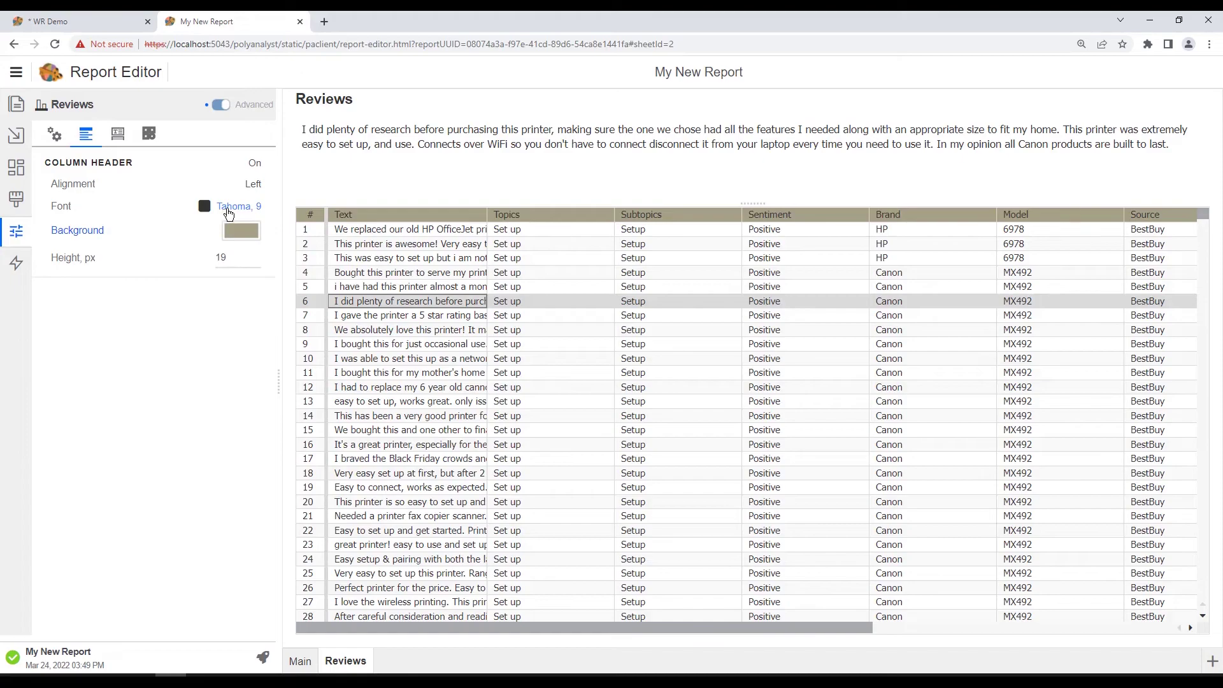
# Change the font color of the Reviews table's column header to white (#ffffff)
pyautogui.click(230, 211)
pyautogui.click(223, 280)
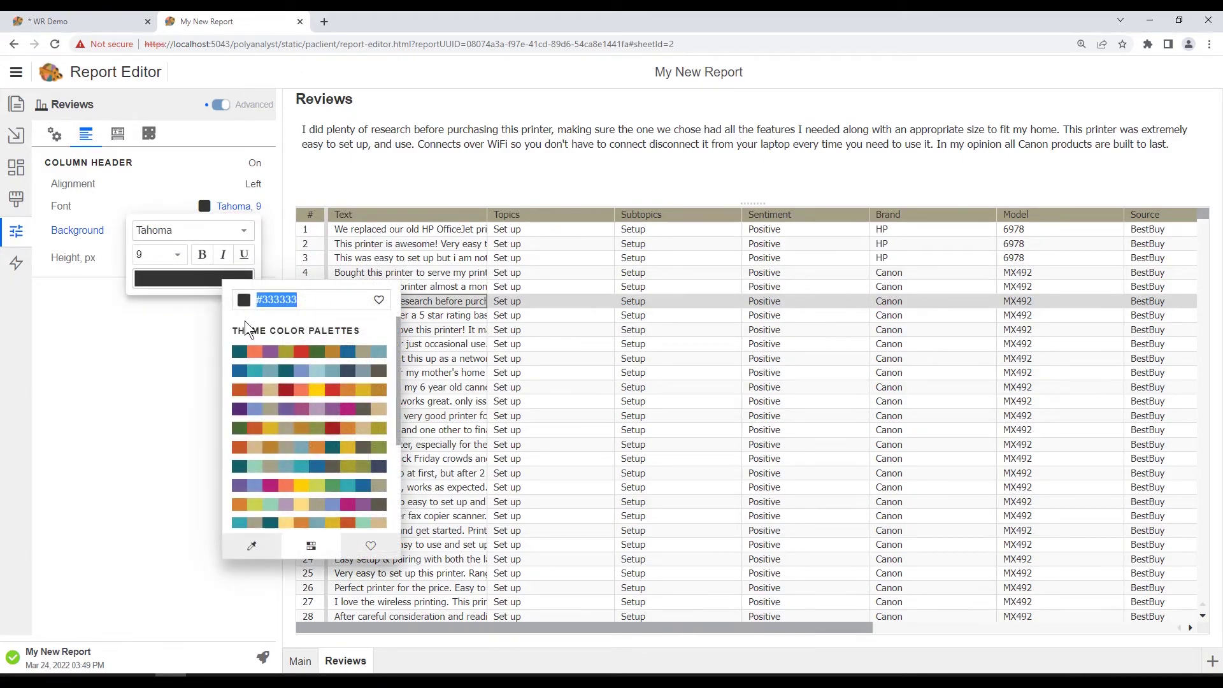
pyautogui.click(311, 545)
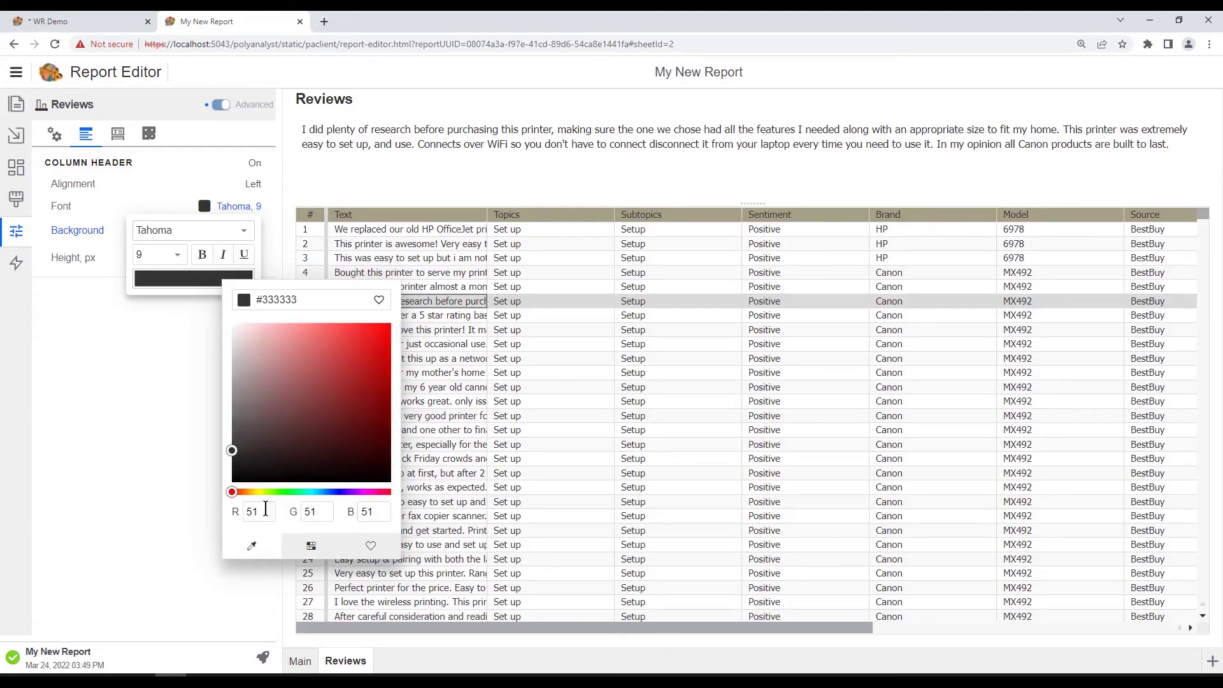
pyautogui.click(233, 325)
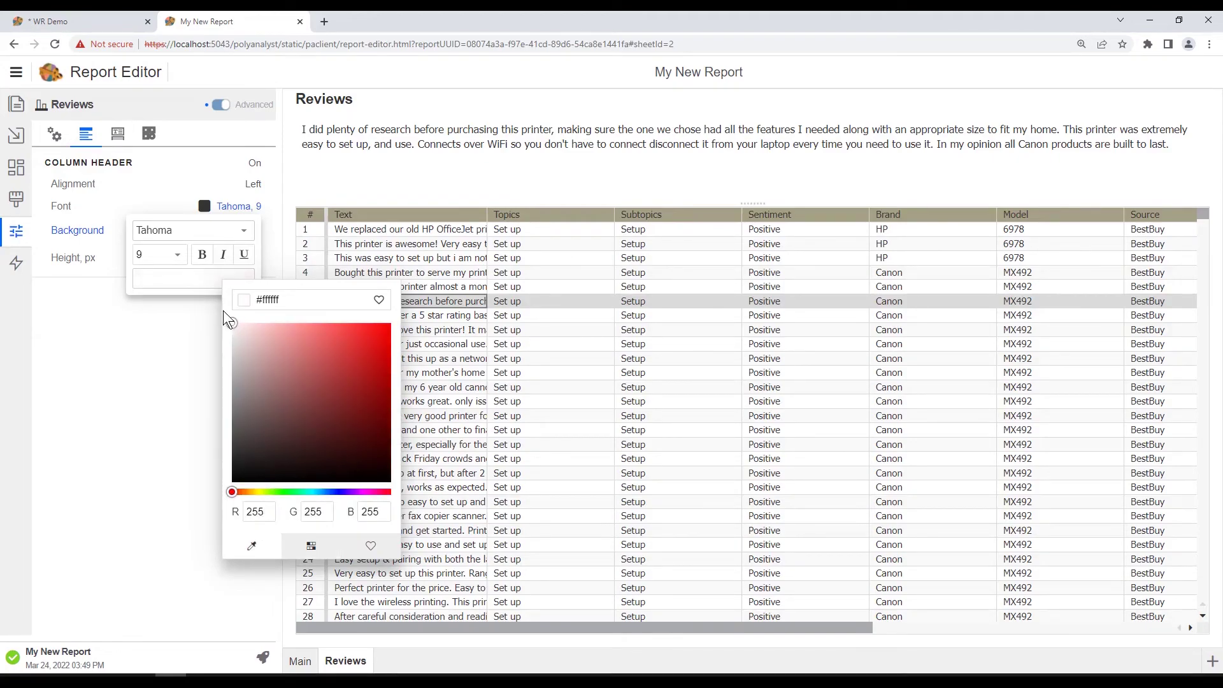
pyautogui.click(169, 527)
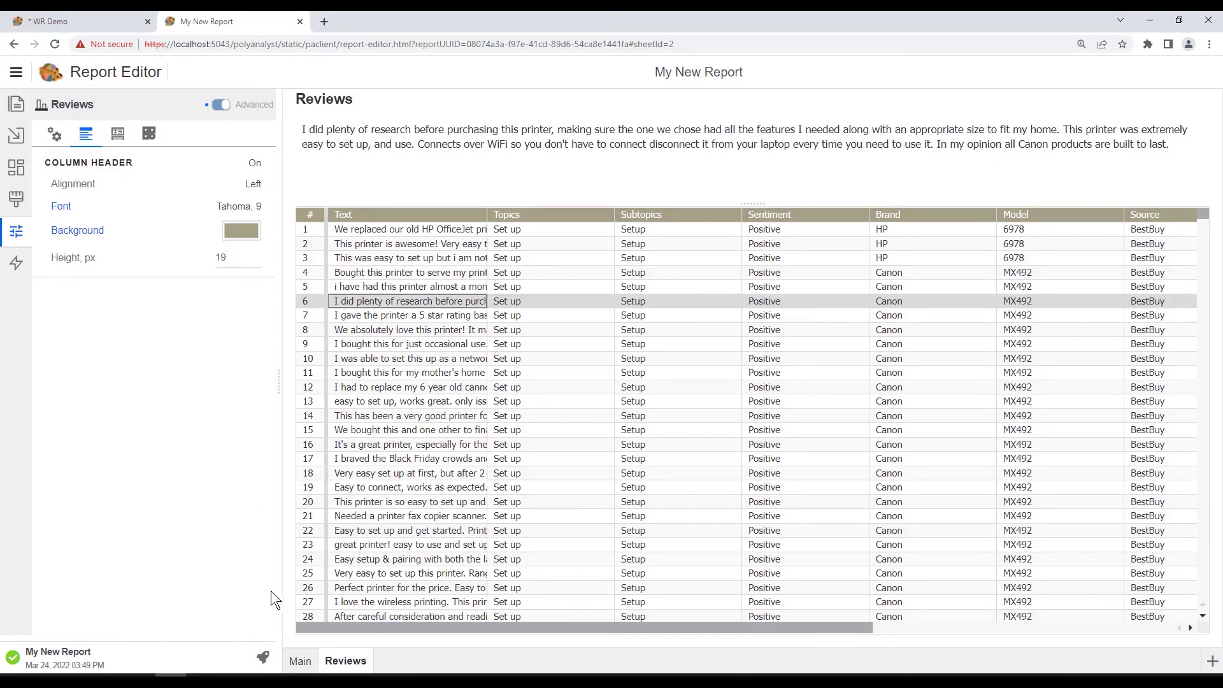
# Return to the Main sheet, create a new publication of the report, and view the published Main and Reviews sheets
pyautogui.click(292, 657)
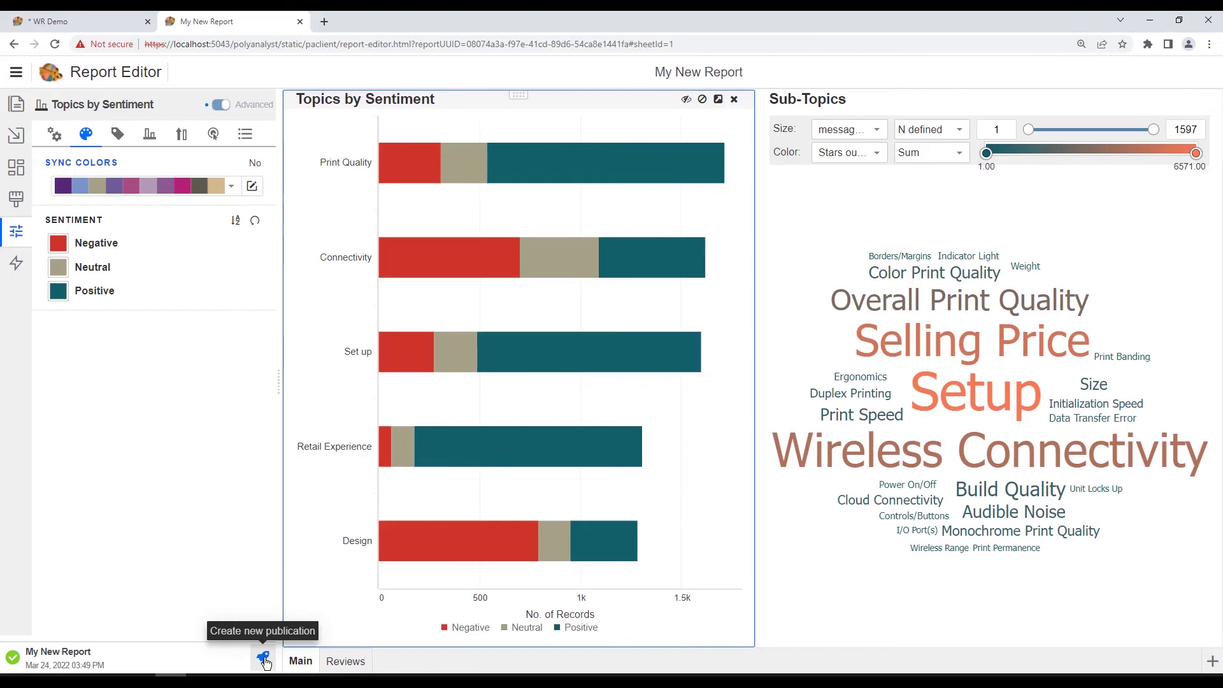
pyautogui.click(264, 658)
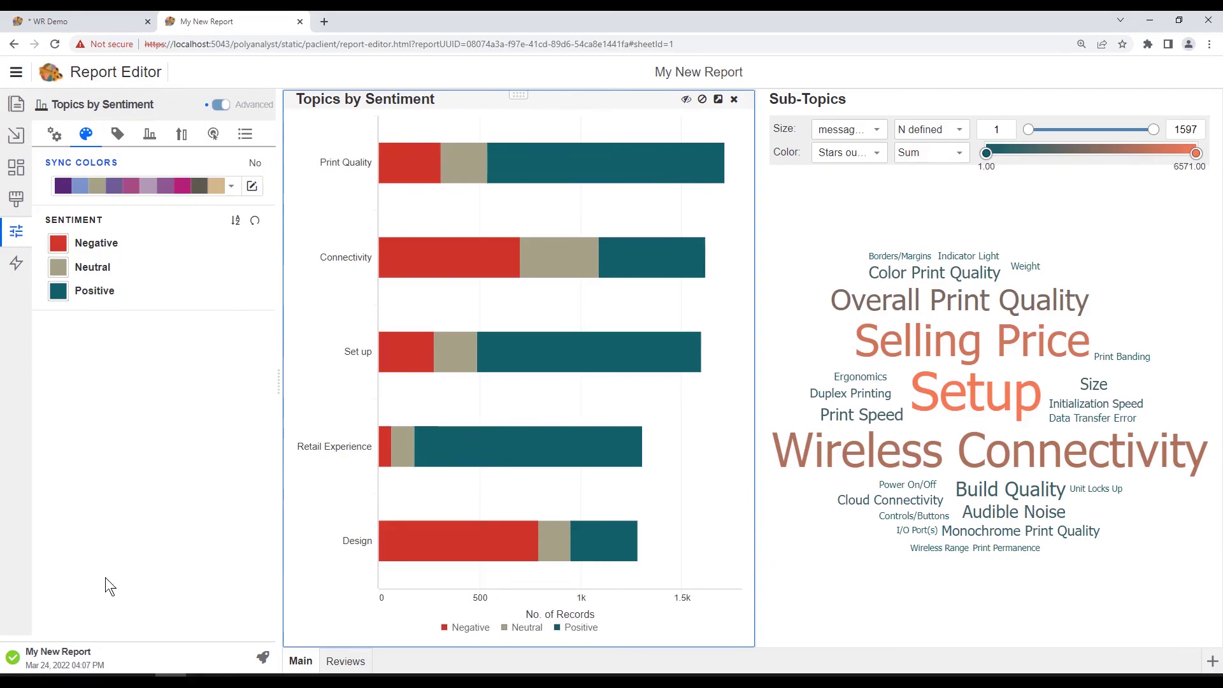
pyautogui.click(79, 655)
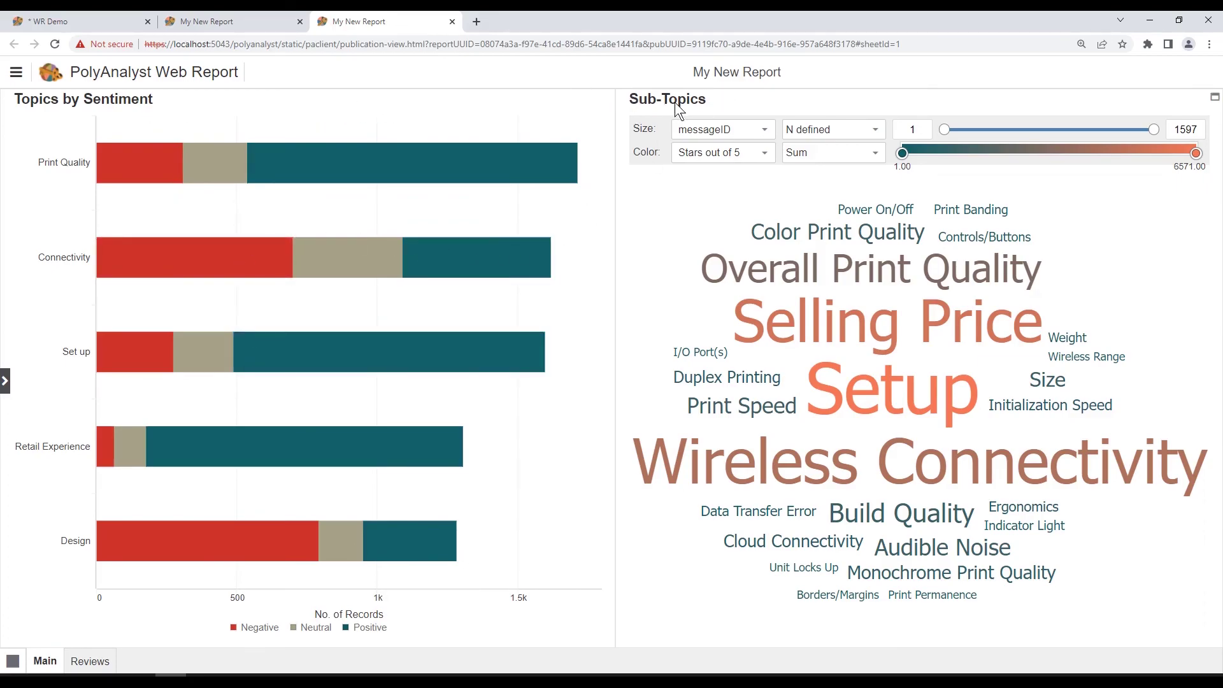
pyautogui.click(89, 662)
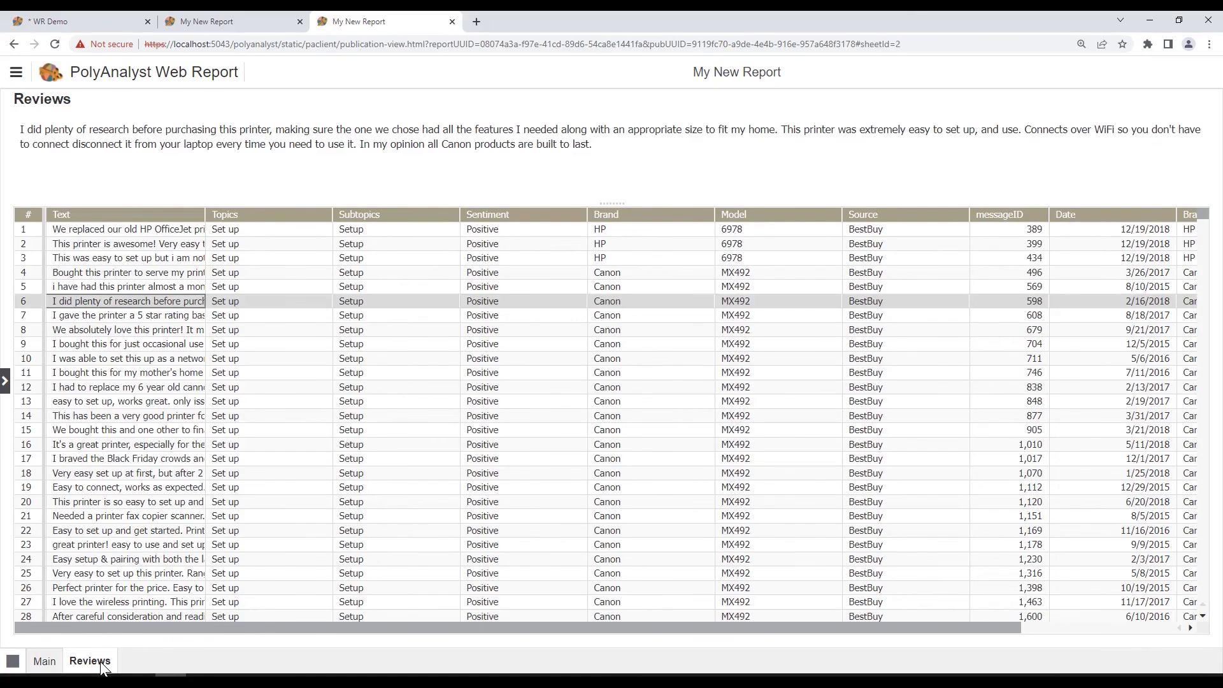